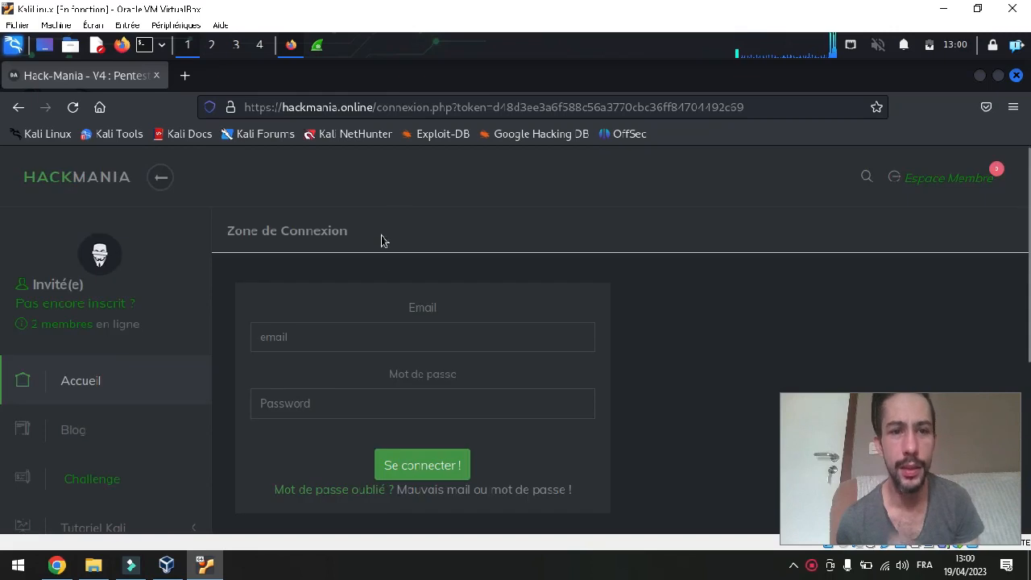
Switch to Wireshark, stop the running eth0 capture and clear the http display filter
left_click(316, 45)
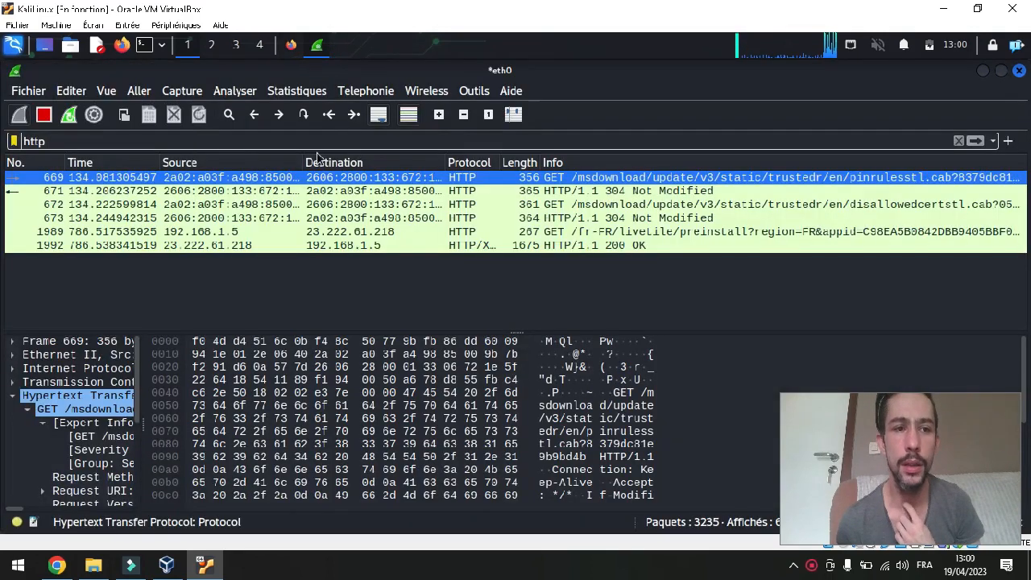
left_click(44, 114)
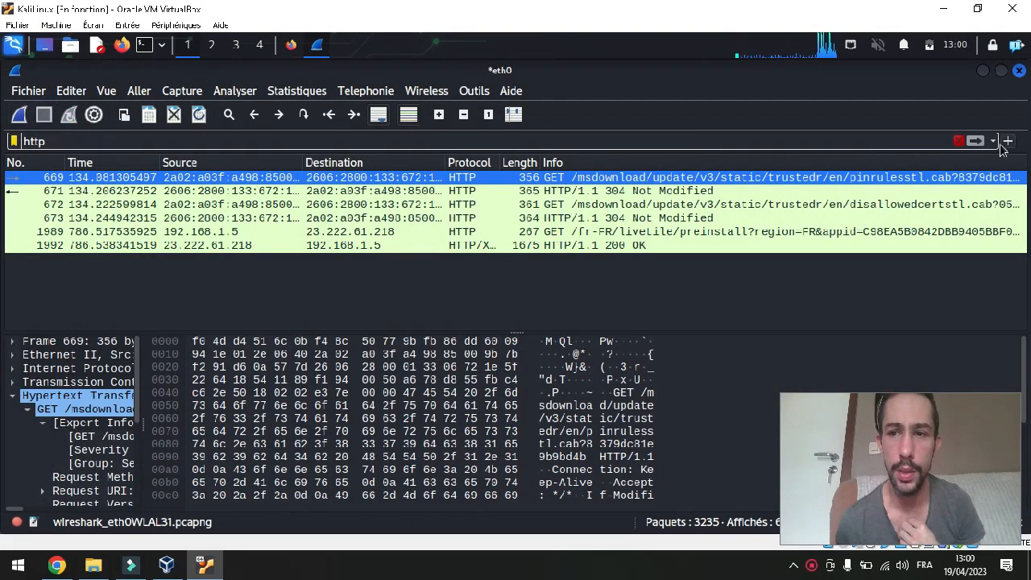
left_click(957, 141)
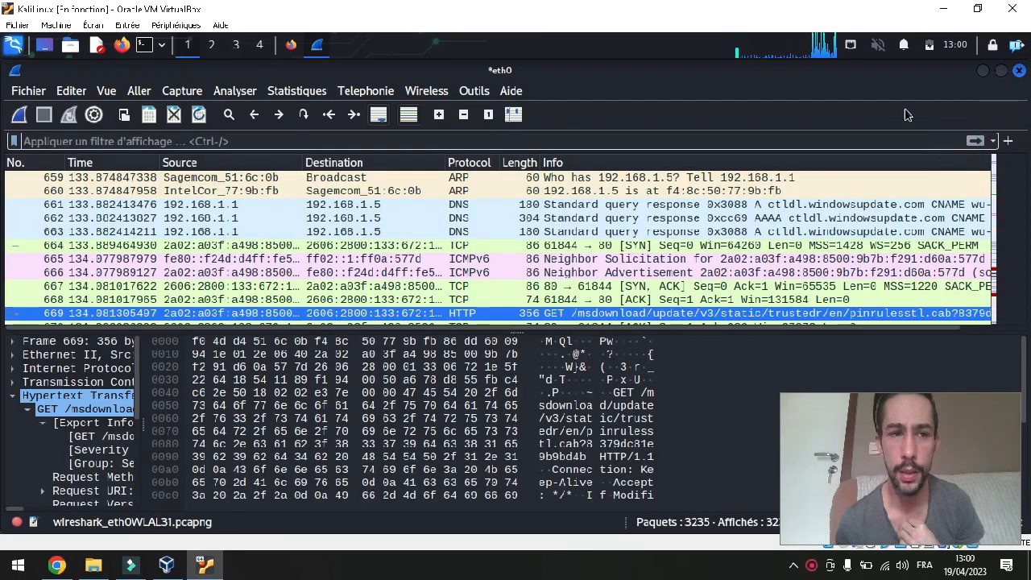
left_click(13, 47)
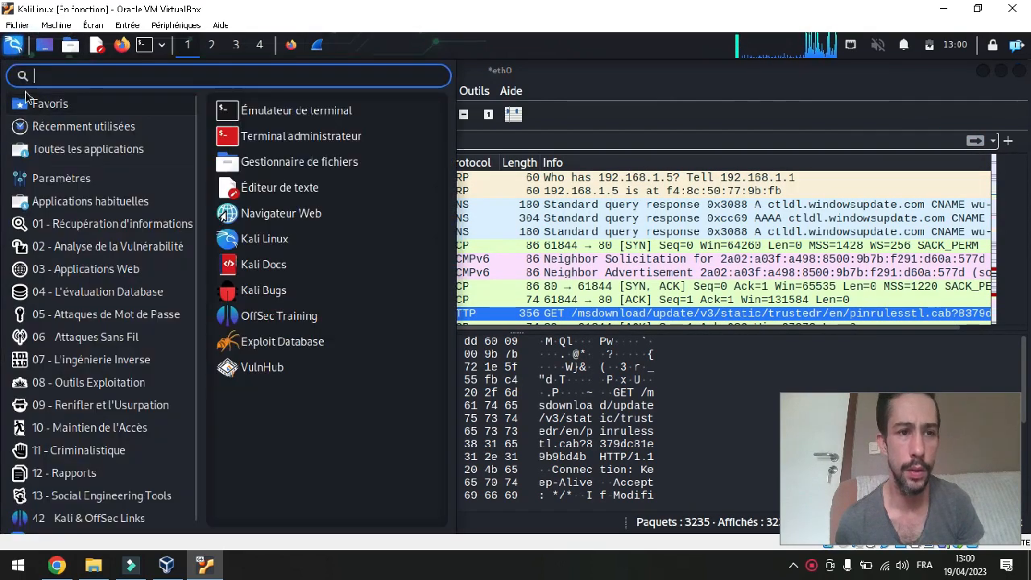
type("wir")
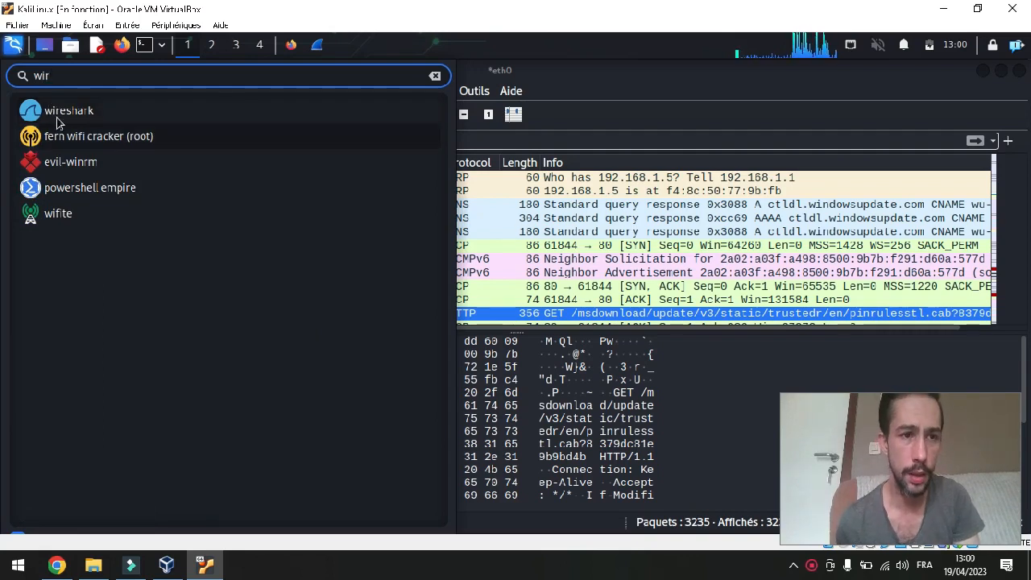
left_click(589, 84)
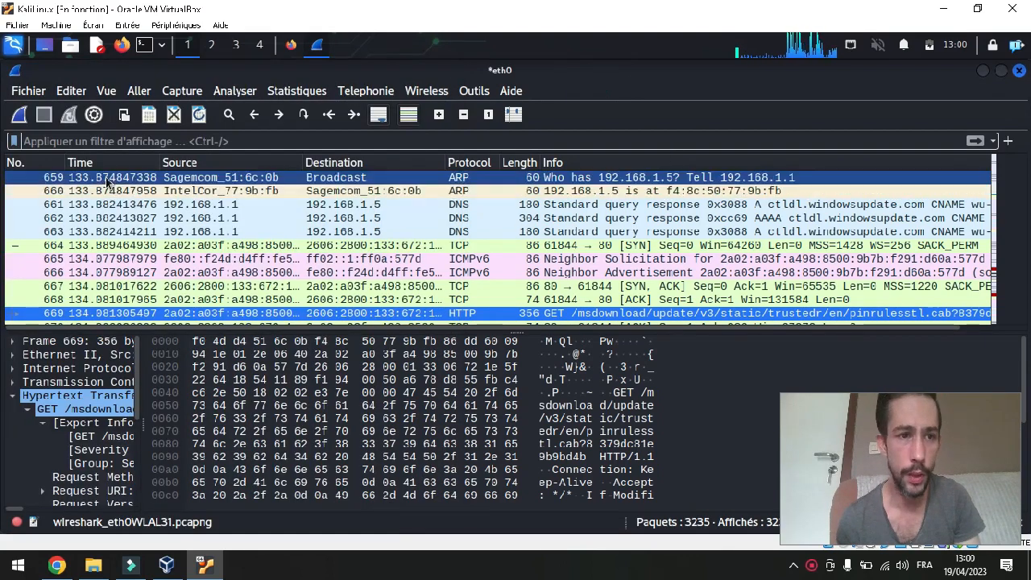
Close Wireshark without saving the captured packets and launch it again
left_click(1018, 70)
left_click(589, 317)
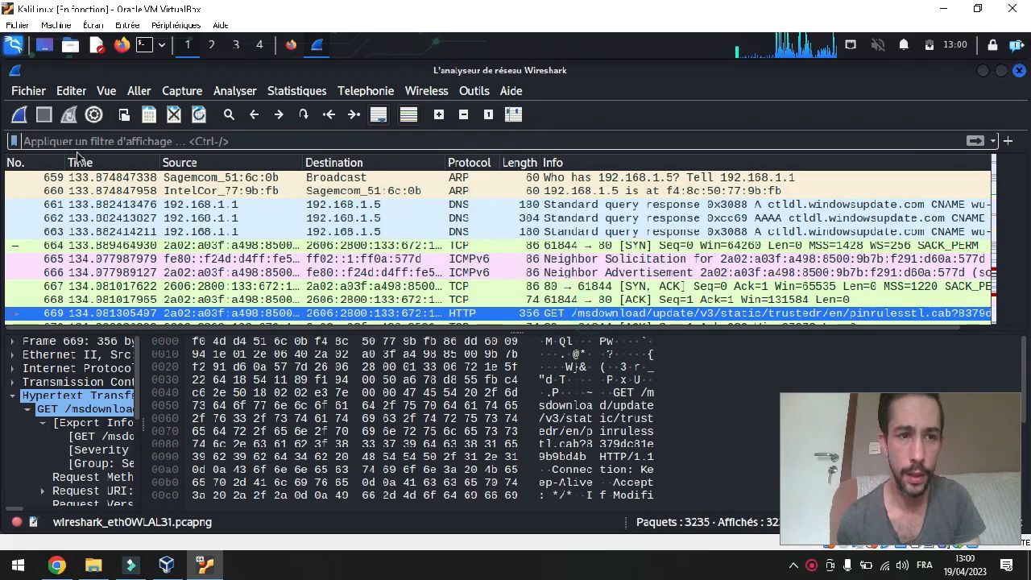
left_click(16, 53)
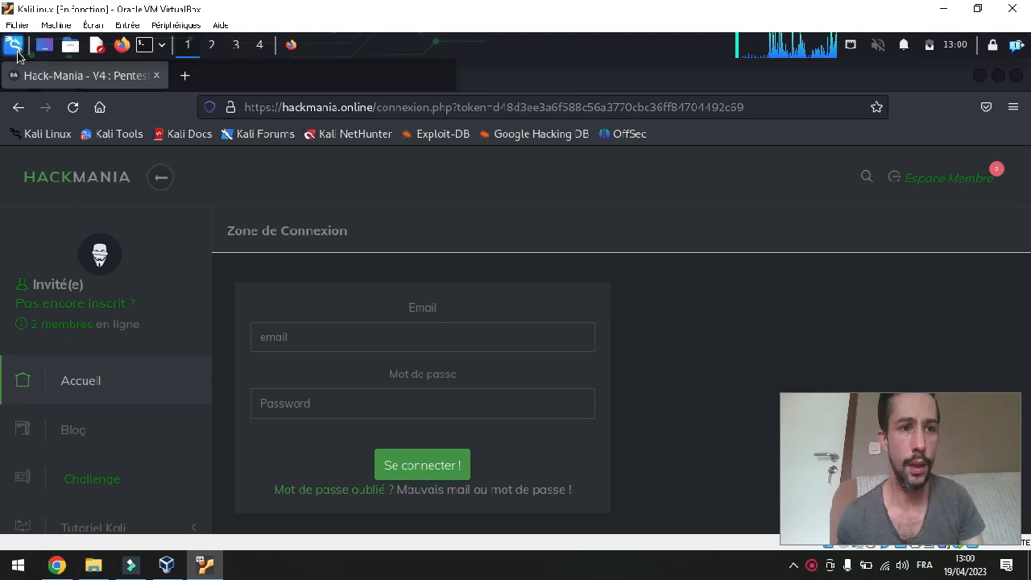
type("wir")
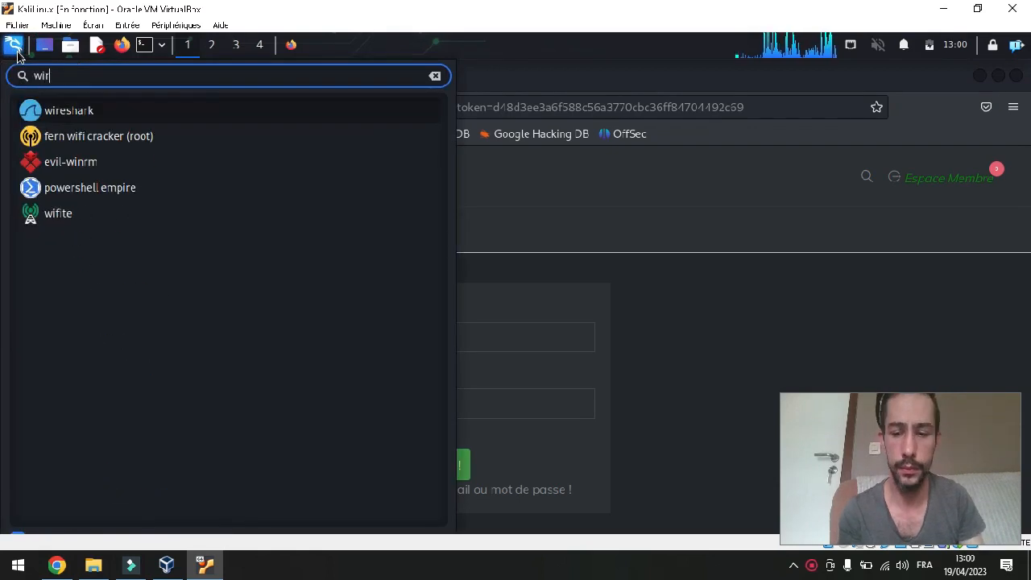
key("Return")
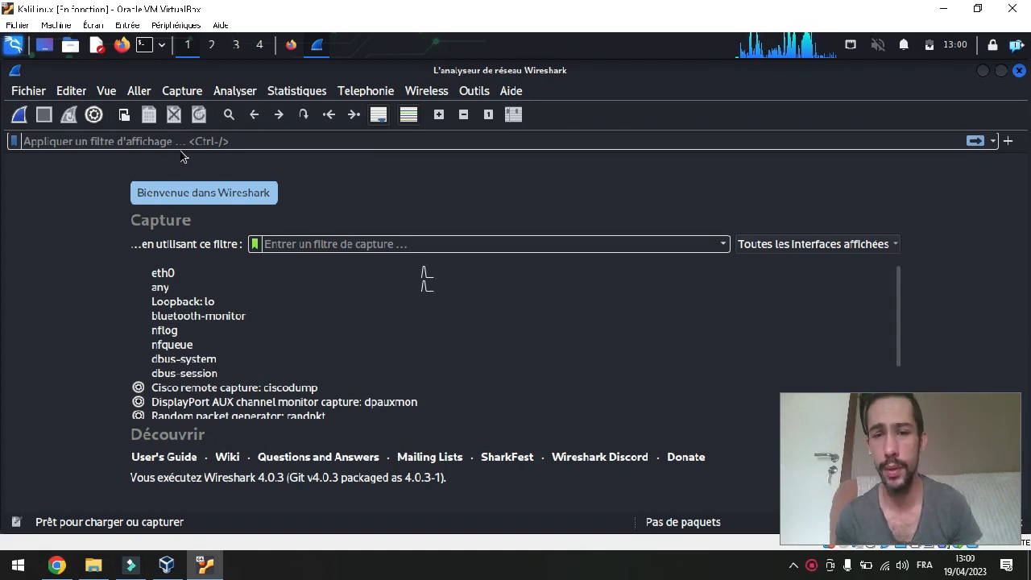
Switch to Firefox and inspect the protocol and domain in the Hackmania login page's address
left_click(291, 46)
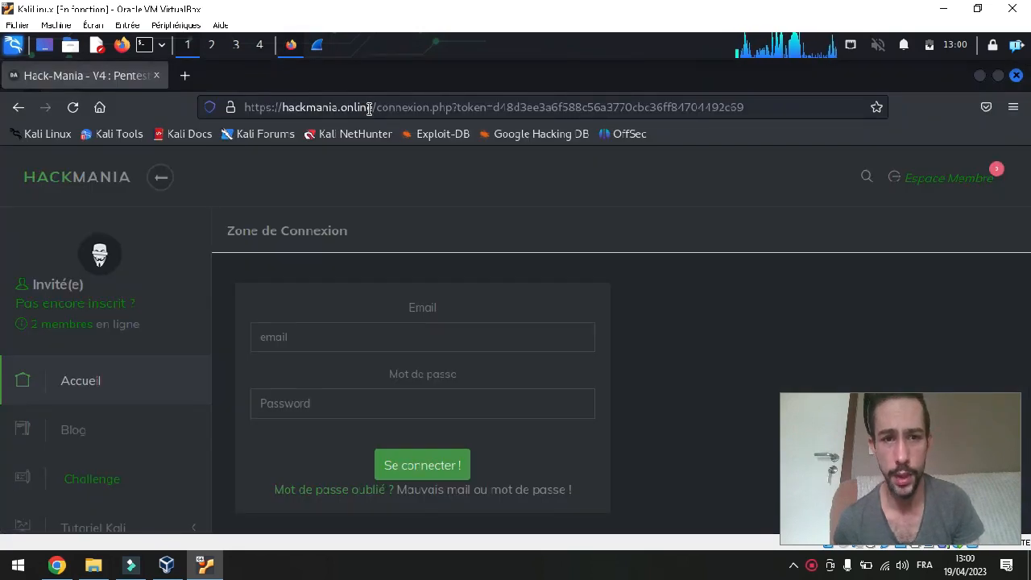
left_click_drag(373, 109, 258, 113)
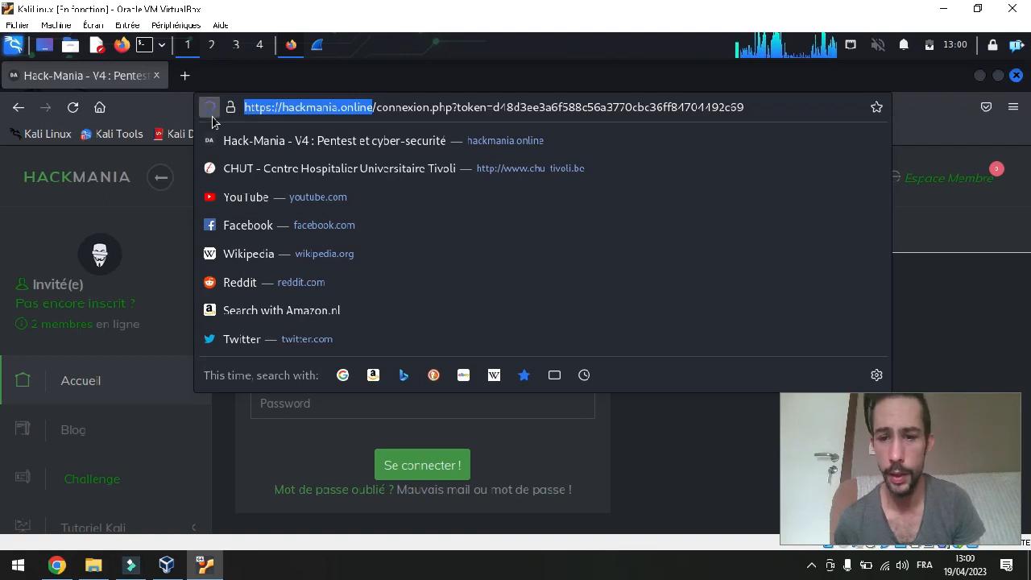
left_click(644, 427)
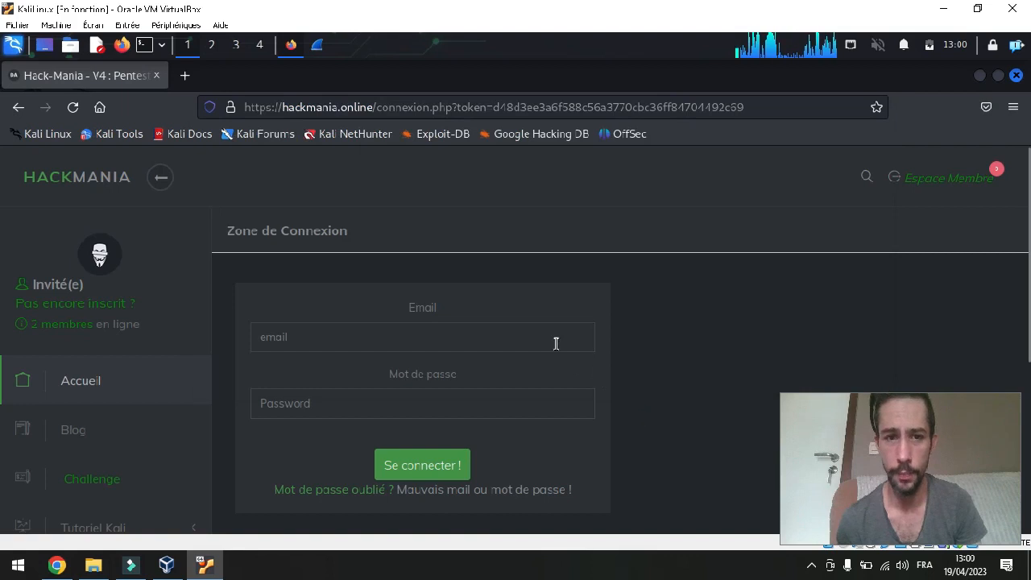
Enter the display filter http in Wireshark and start a new live capture on eth0
left_click(318, 47)
left_click(243, 141)
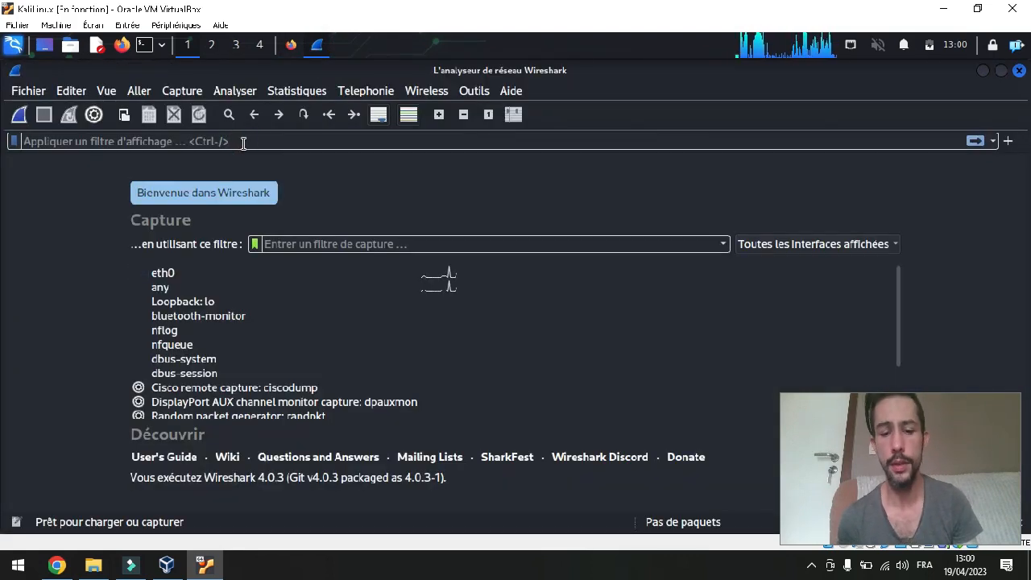
type("http")
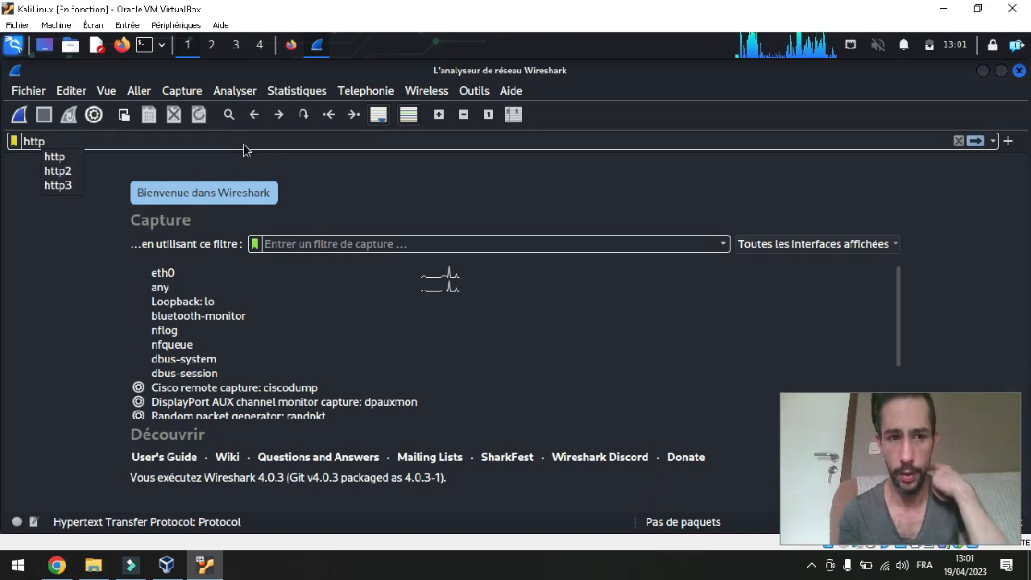
left_click(243, 143)
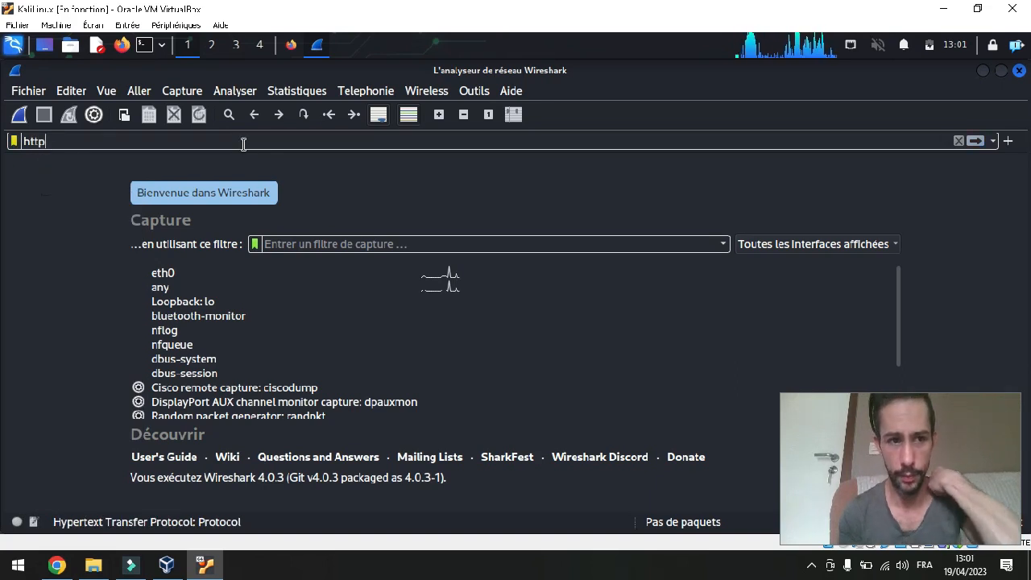
left_click(20, 115)
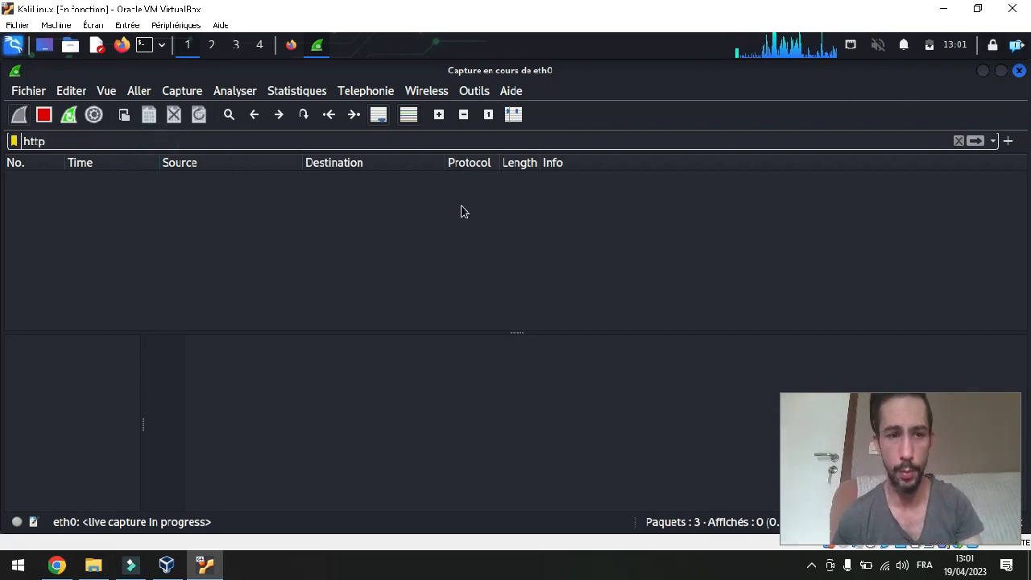
Submit the Hackmania login form in Firefox with the suggested email and a password, declining to save the login
left_click(982, 70)
double_click(267, 109)
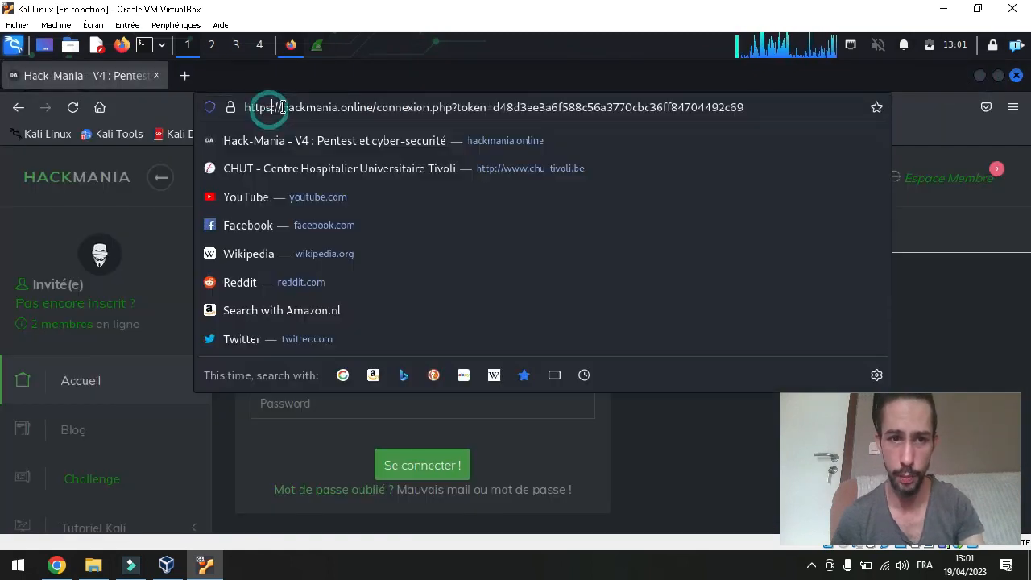
left_click(717, 419)
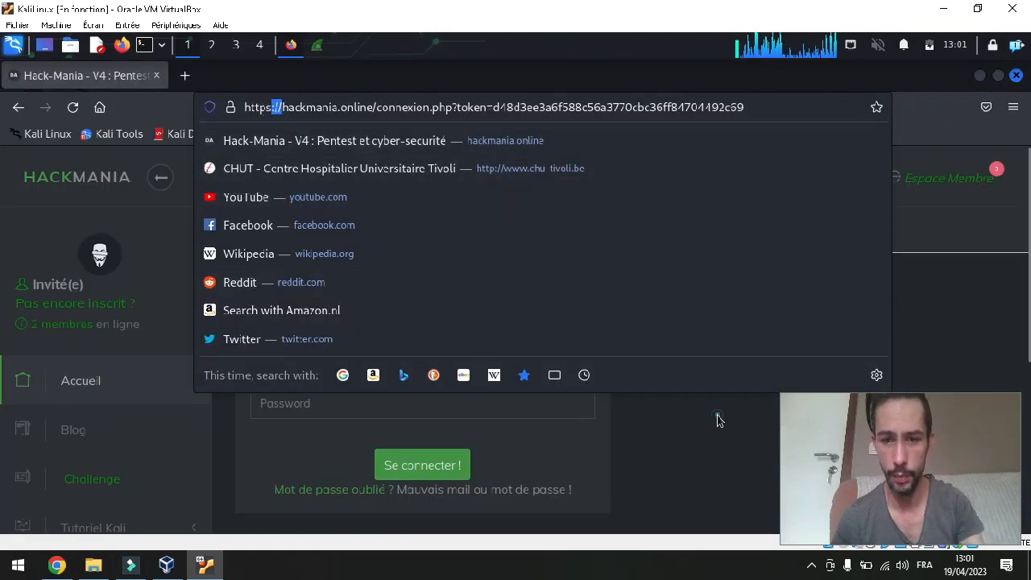
left_click(422, 342)
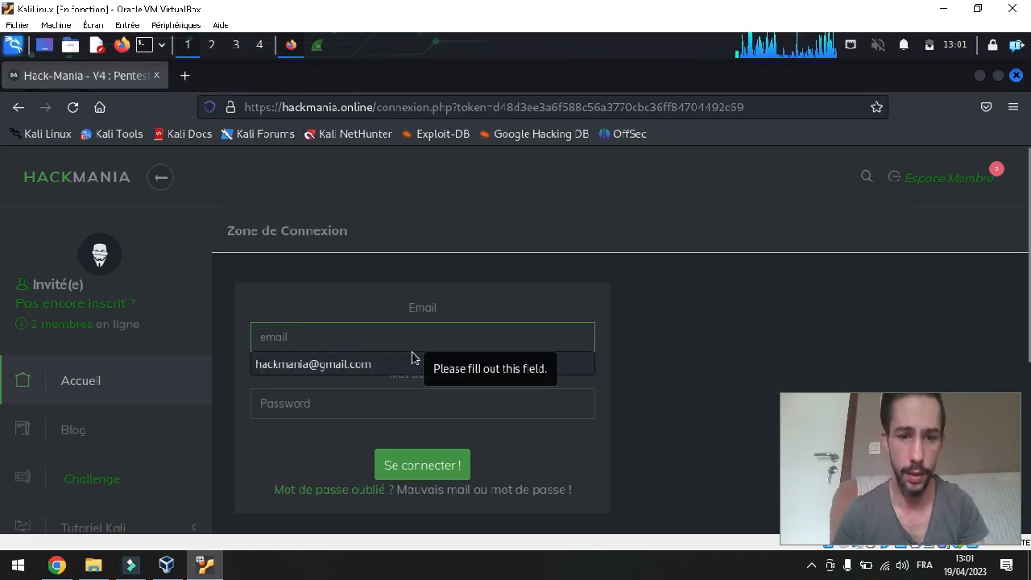
left_click(395, 362)
left_click(375, 400)
type("******")
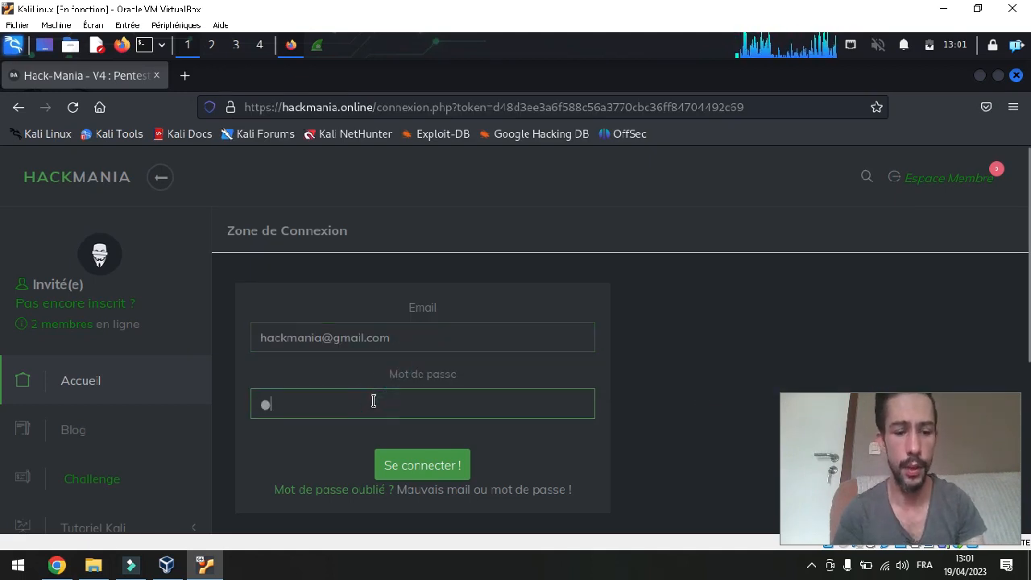
key("Return")
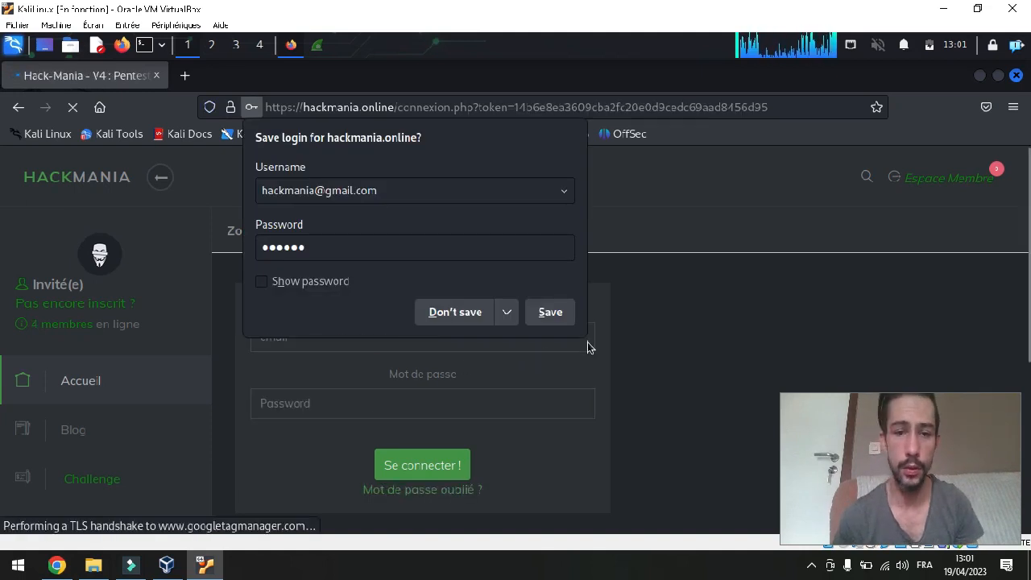
left_click(460, 310)
Check the Wireshark capture for HTTP packets, and return to Firefox to highlight the https prefix of the page's address
left_click(317, 45)
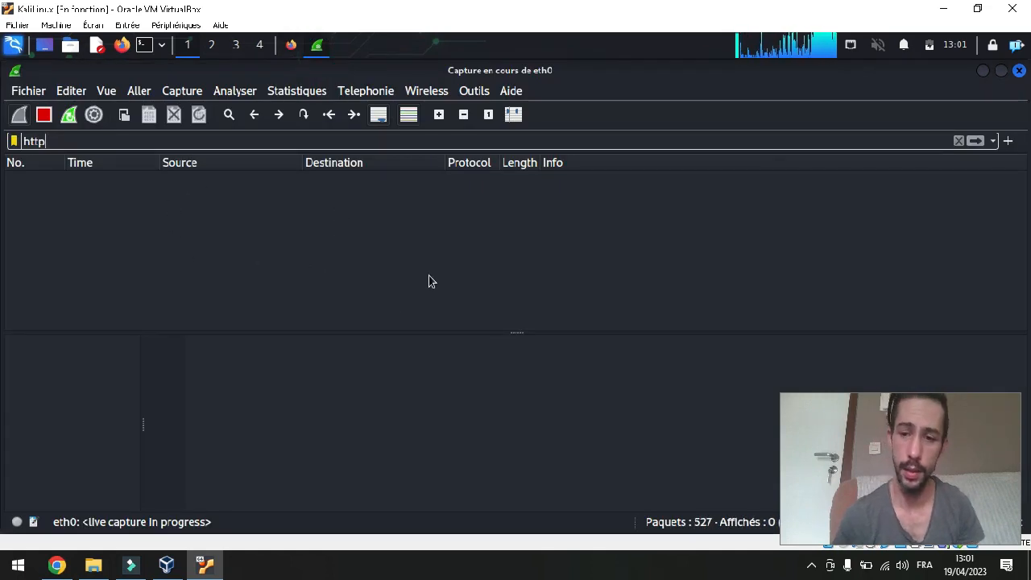
left_click(292, 46)
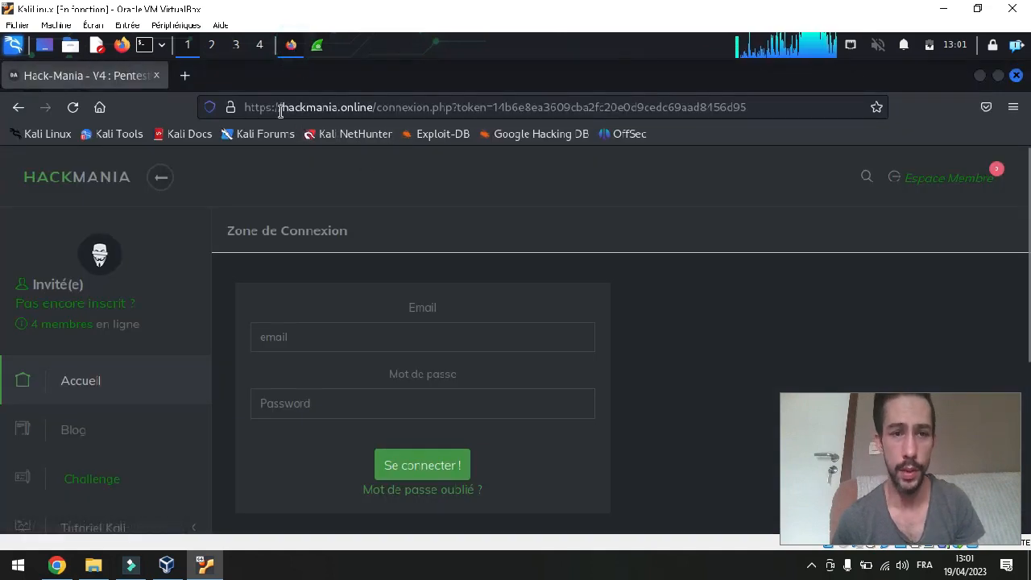
left_click_drag(275, 107, 190, 117)
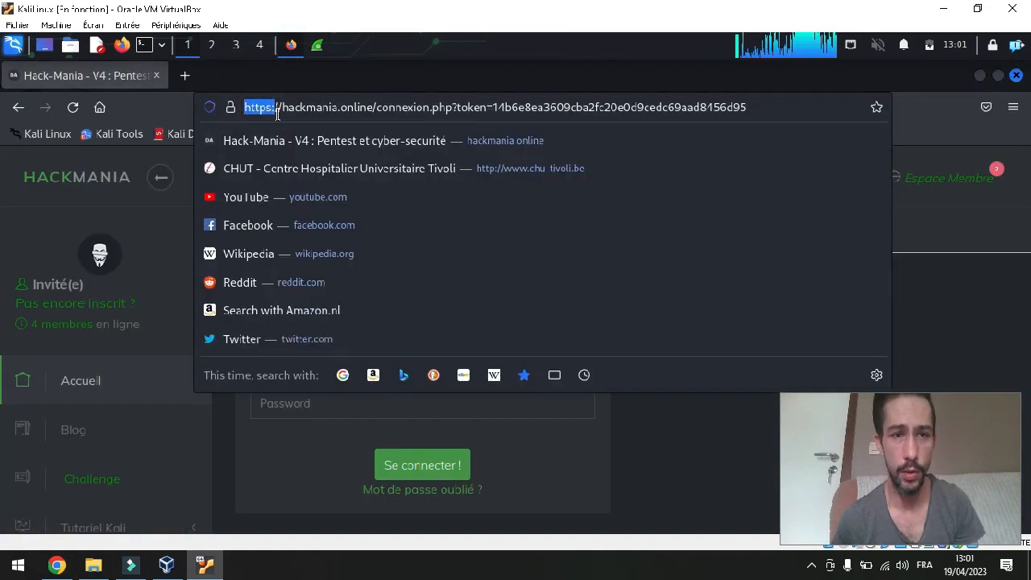
Replace the login page's address with google.com and load it
triple_click(315, 107)
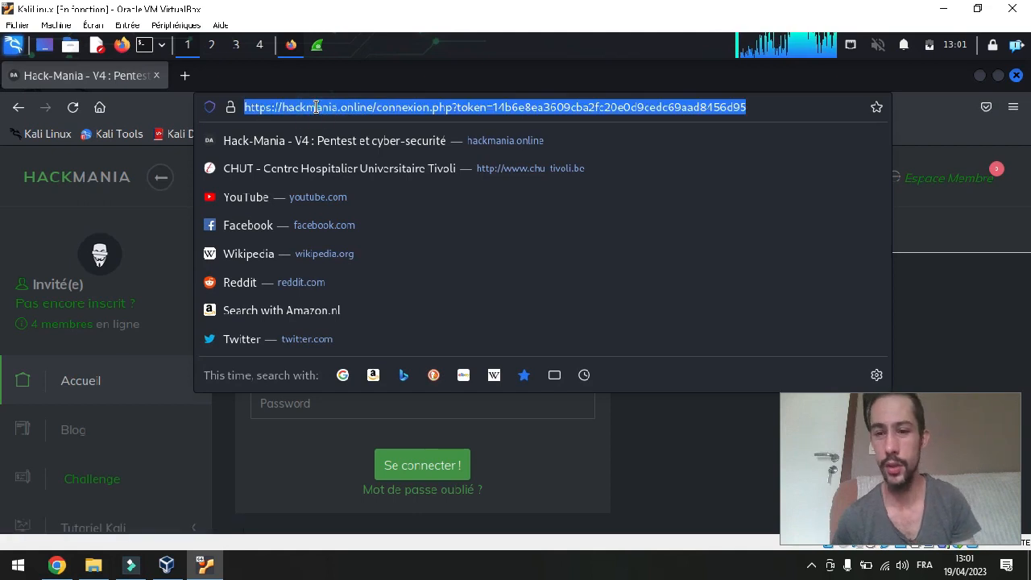
key("BackSpace")
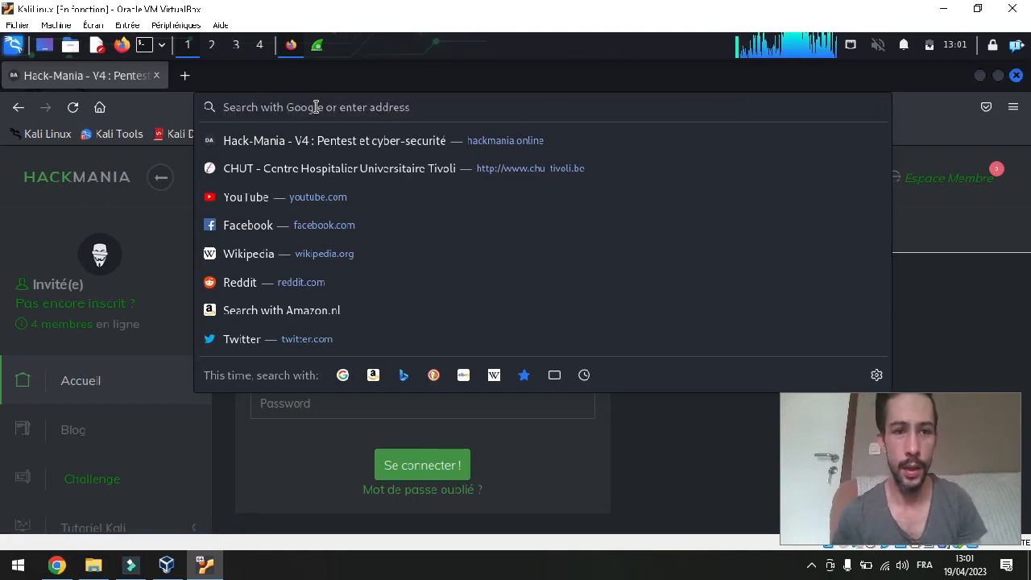
type("google.com/")
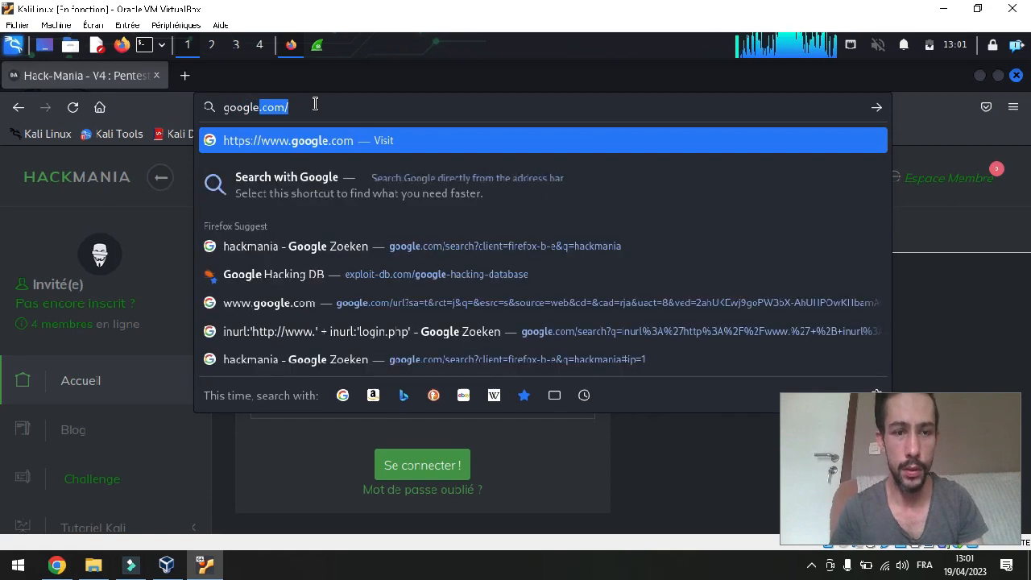
key("Return")
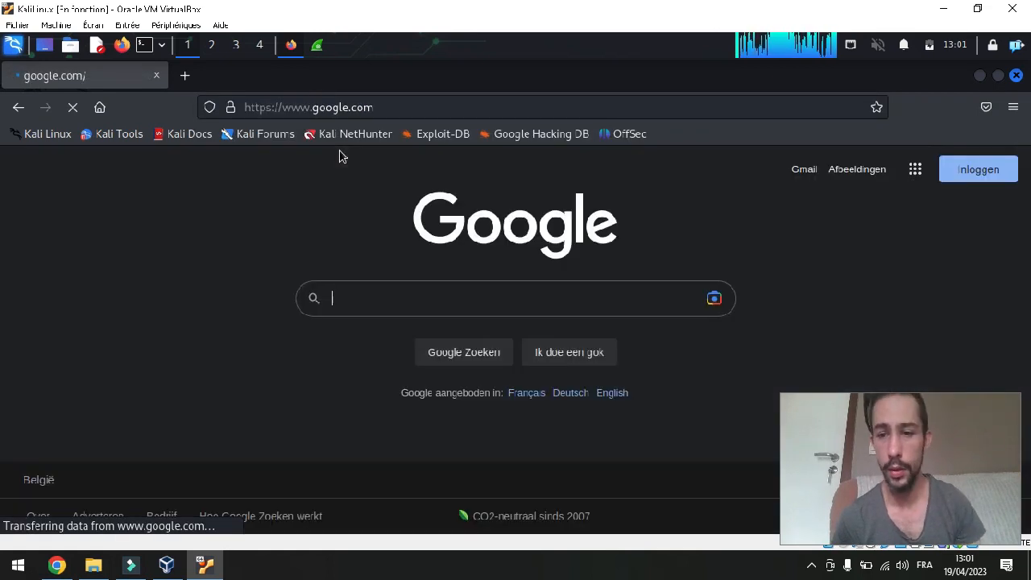
left_click(383, 293)
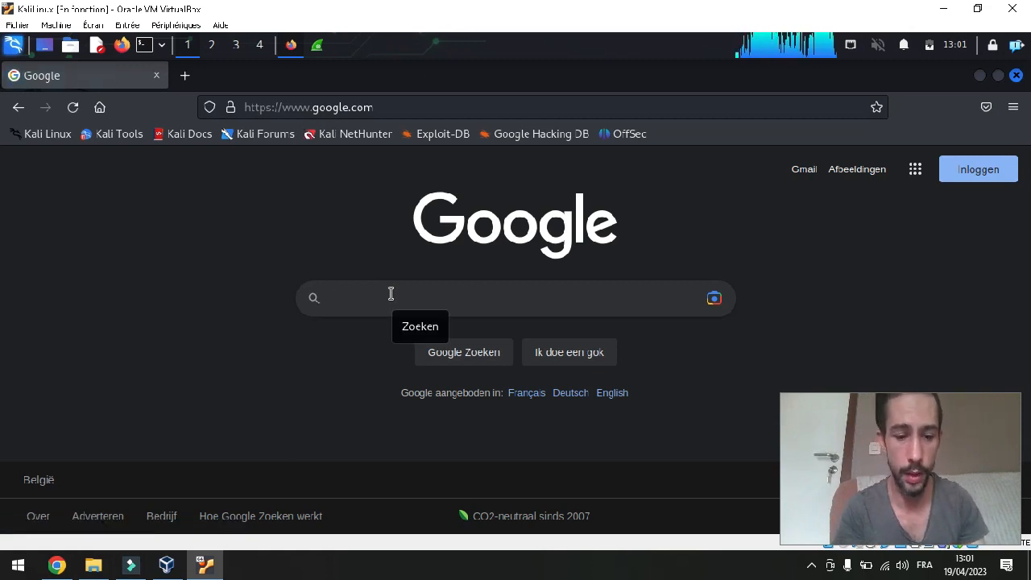
type("inurl")
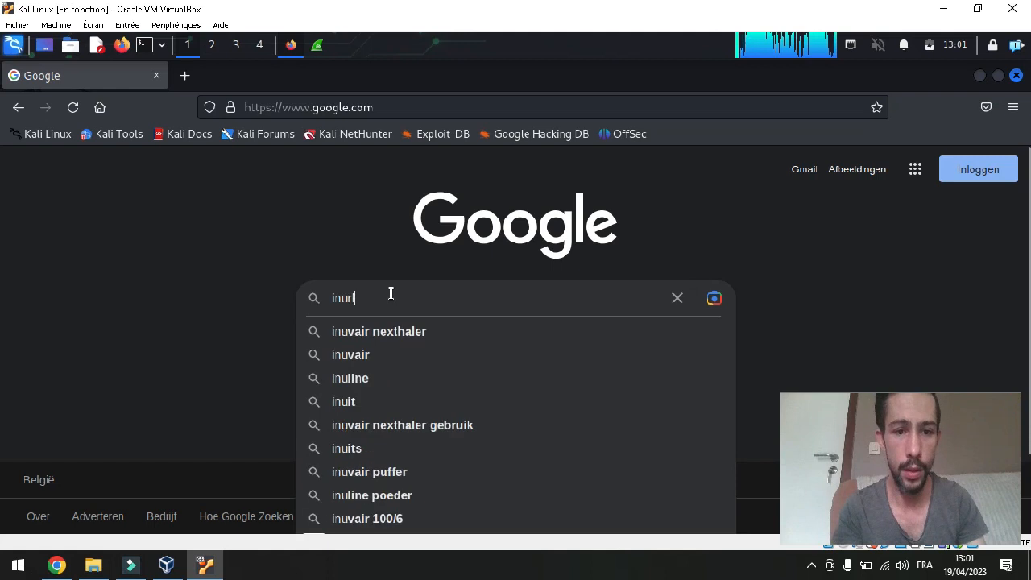
type(":\"http://www")
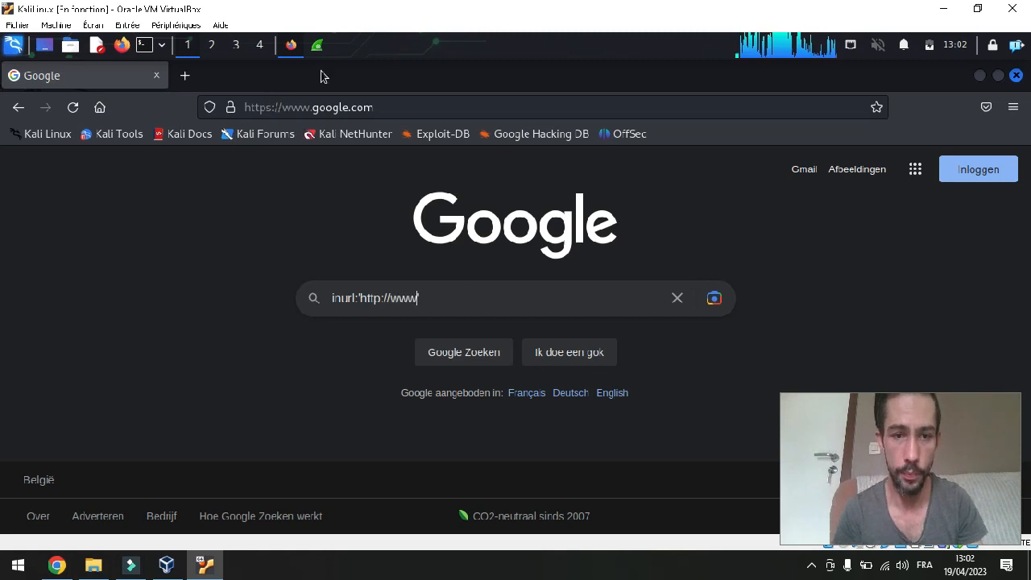
left_click(485, 298)
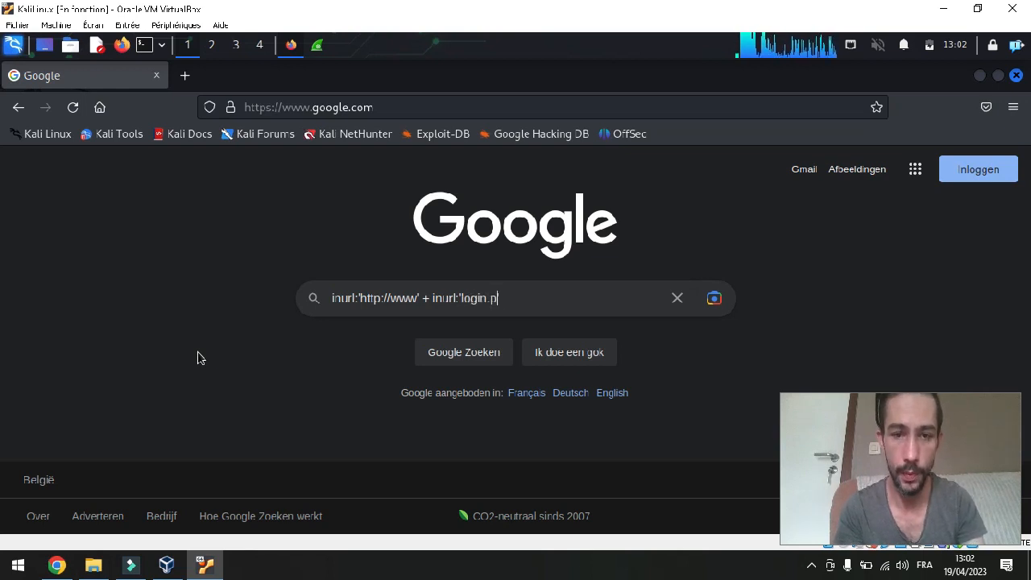
type("p")
key("Return")
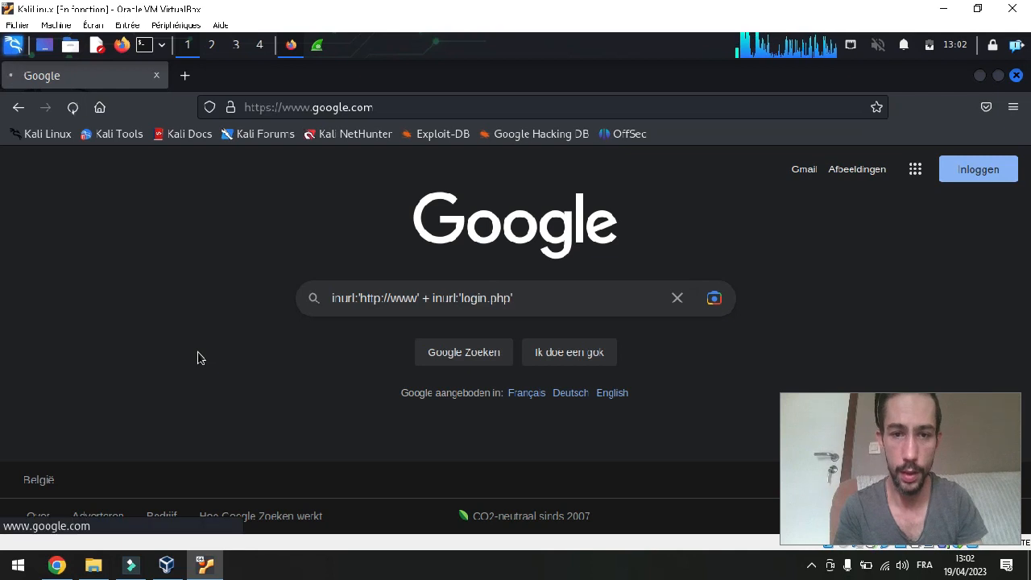
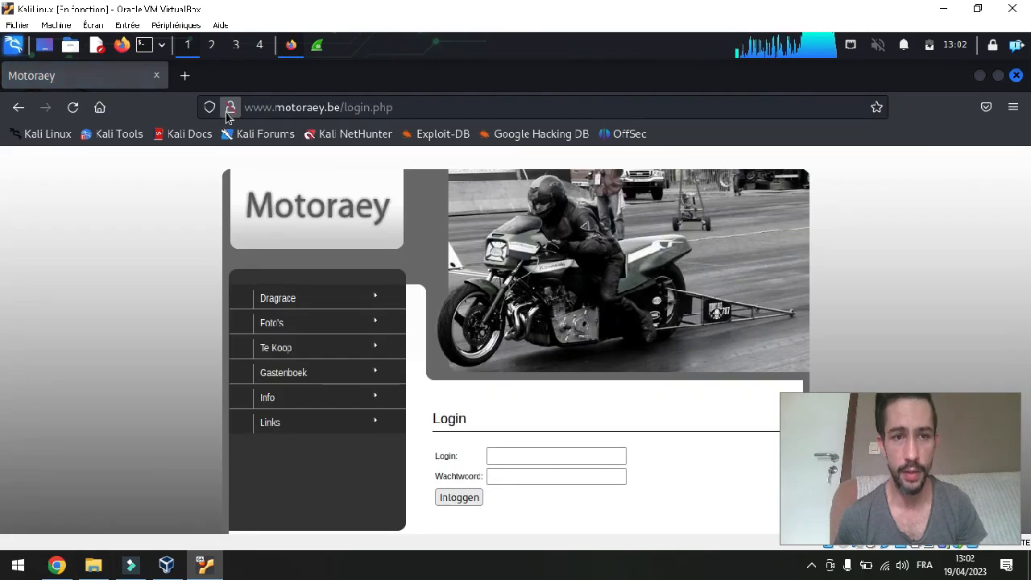
Highlight the full address of the unencrypted Motoraey login page, and place the cursor in its Login field
double_click(266, 109)
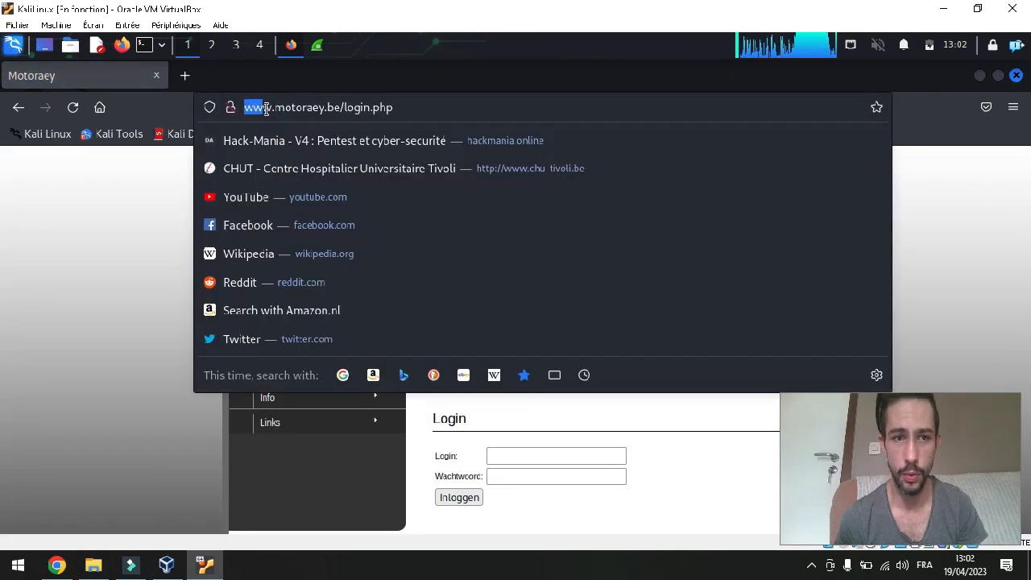
triple_click(295, 109)
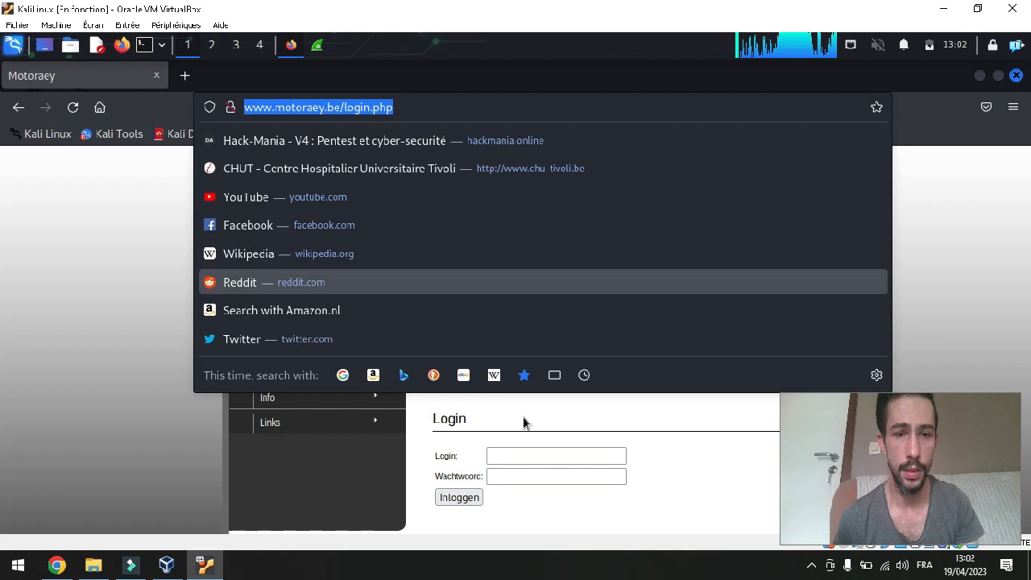
left_click(531, 456)
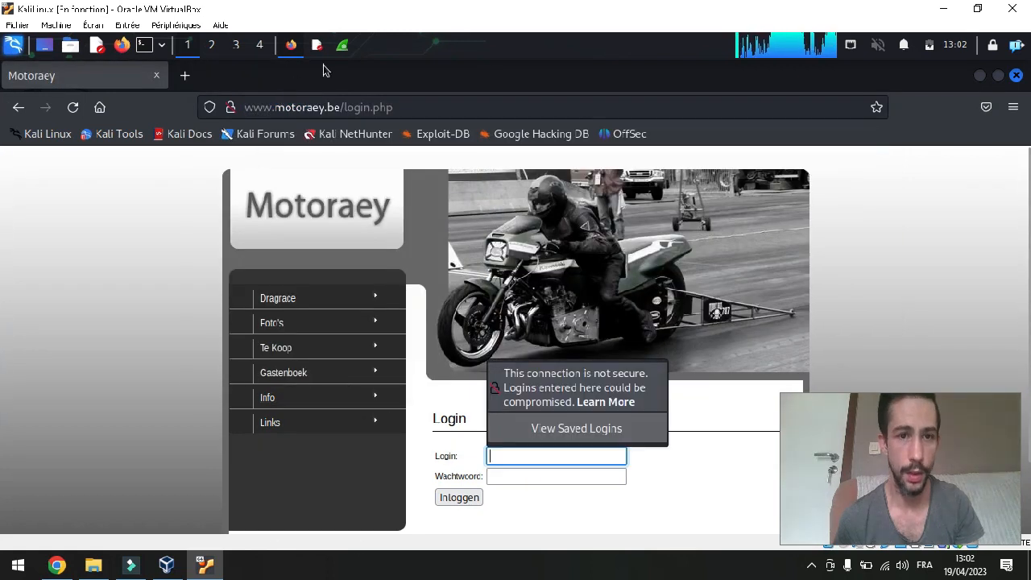
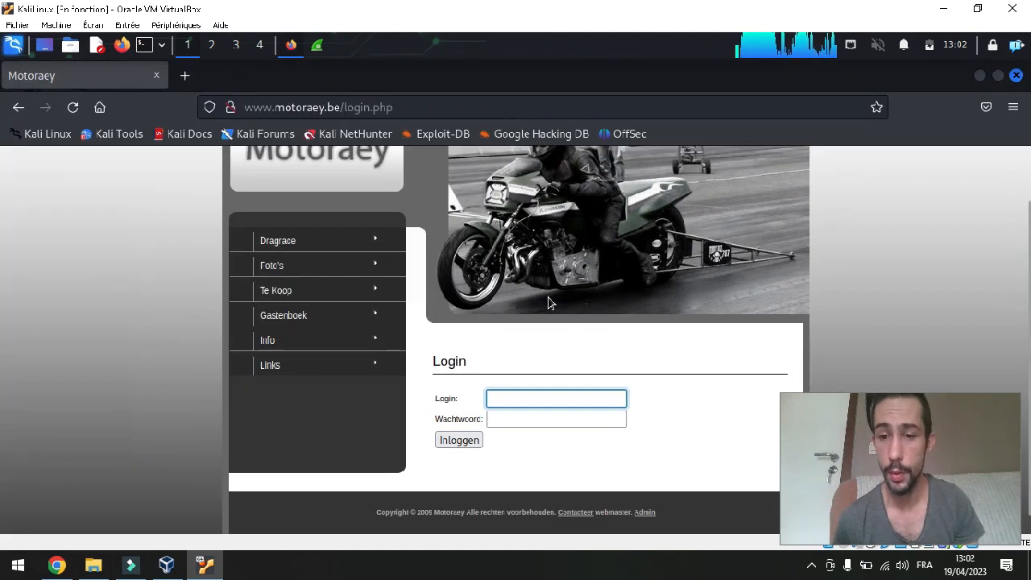
scroll(547, 302, "down", 1)
left_click(538, 383)
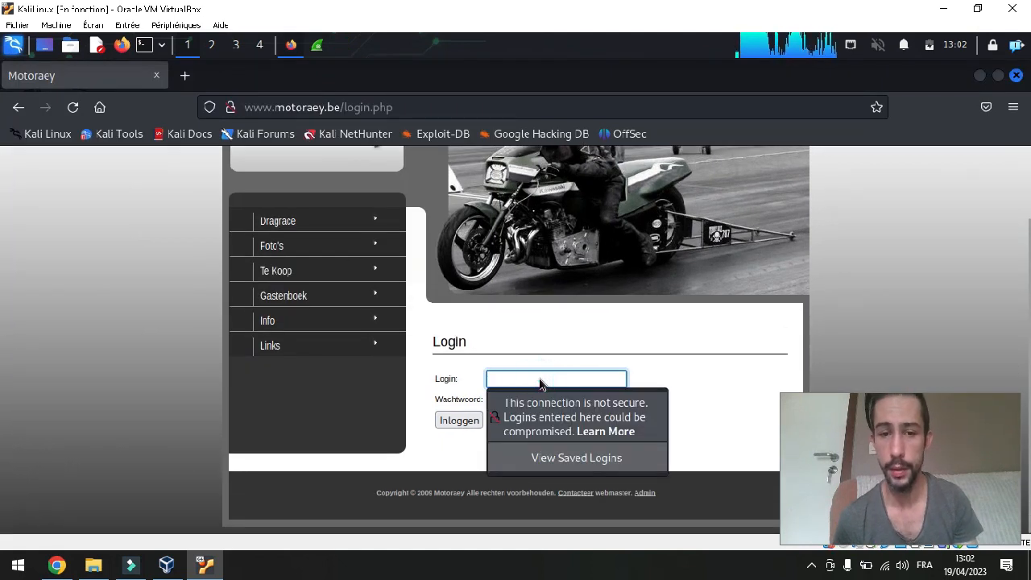
Switch to Wireshark, reapply the http display filter, and check the packets captured from loading the login page
left_click(319, 46)
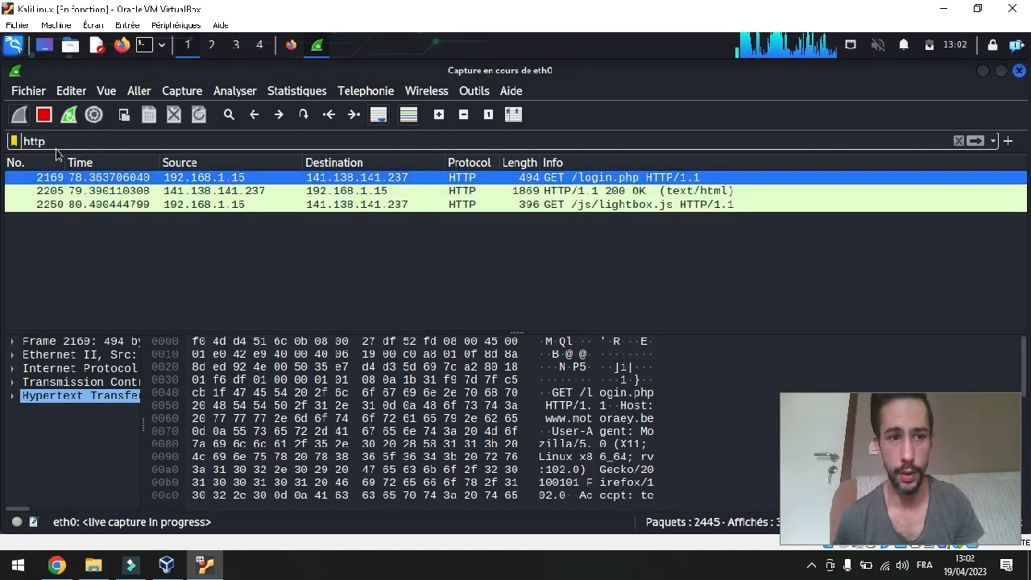
key("Return")
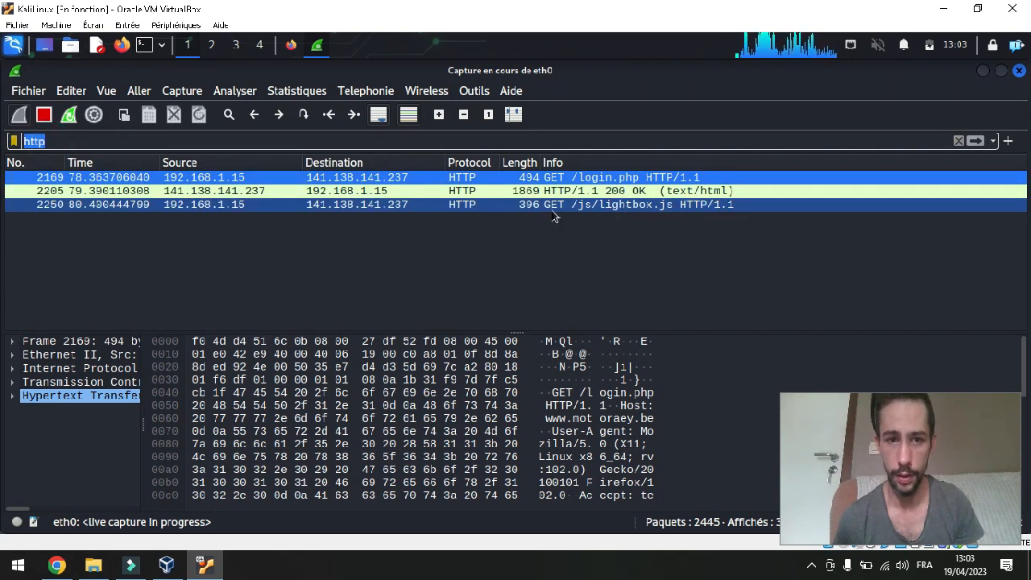
left_click(475, 230)
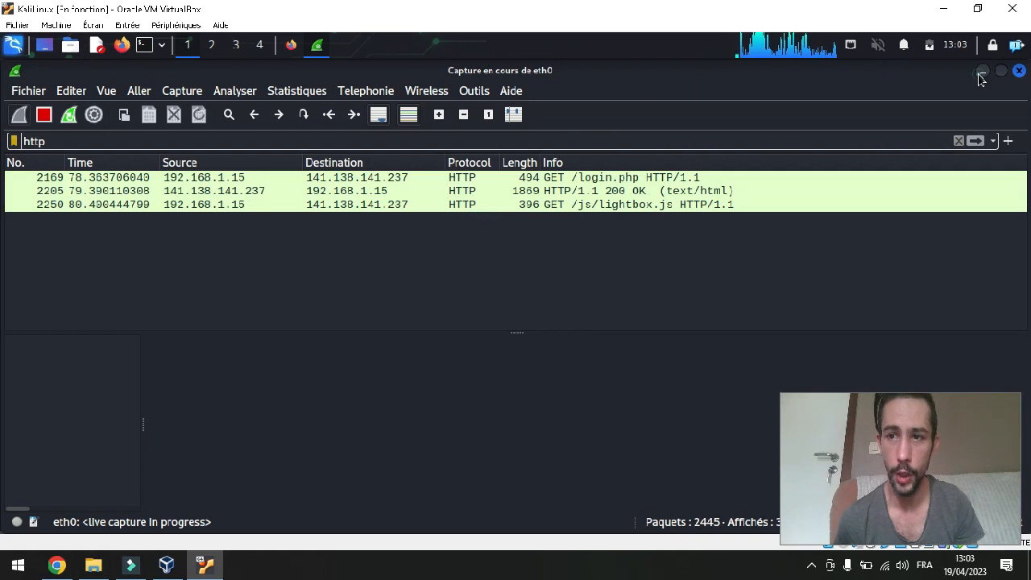
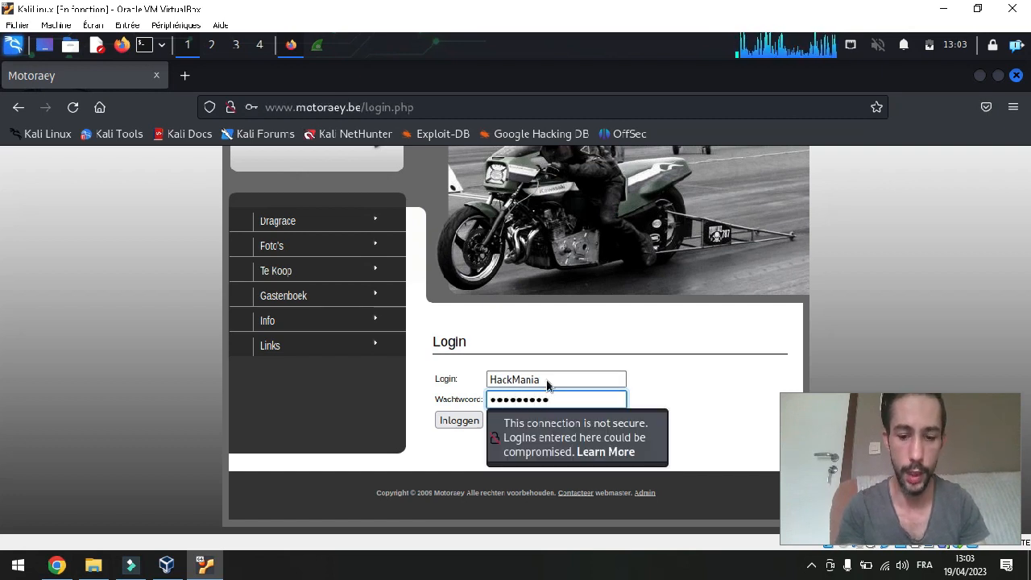
Submit the Motoraey login form in Firefox with the login HackMania and the account password, declining to save the login
type("**")
key("Return")
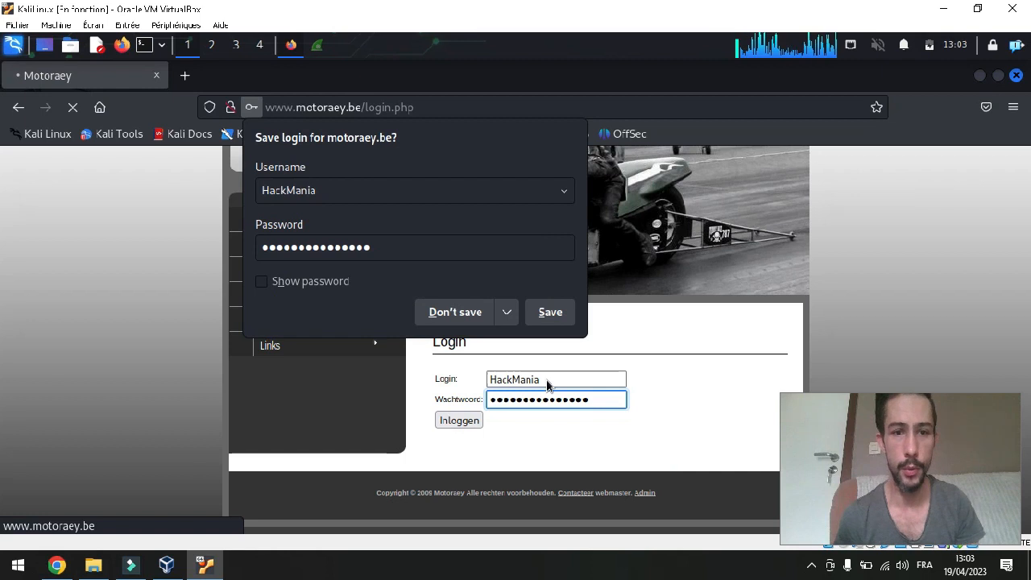
left_click(457, 312)
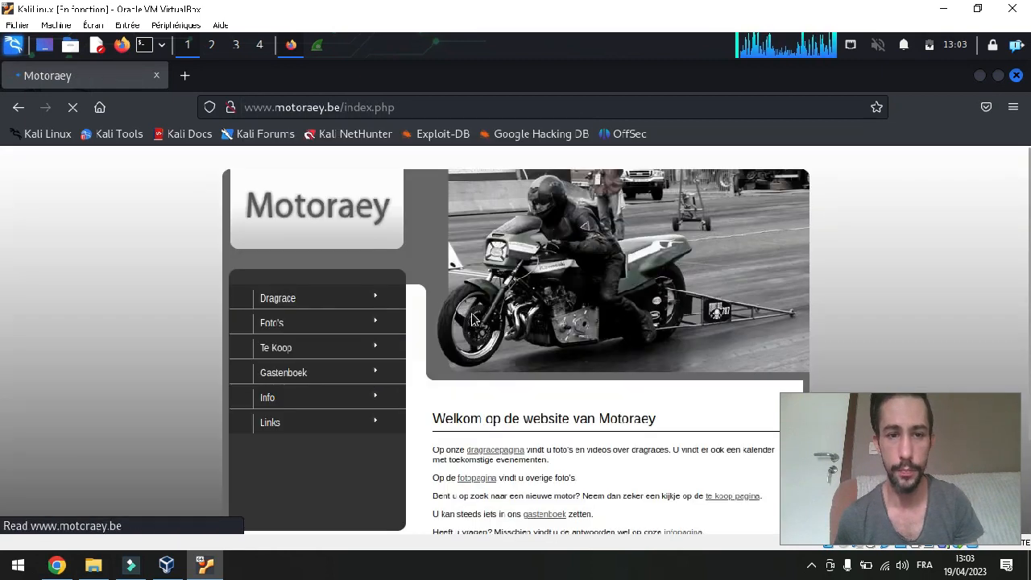
scroll(569, 378, "down", 3)
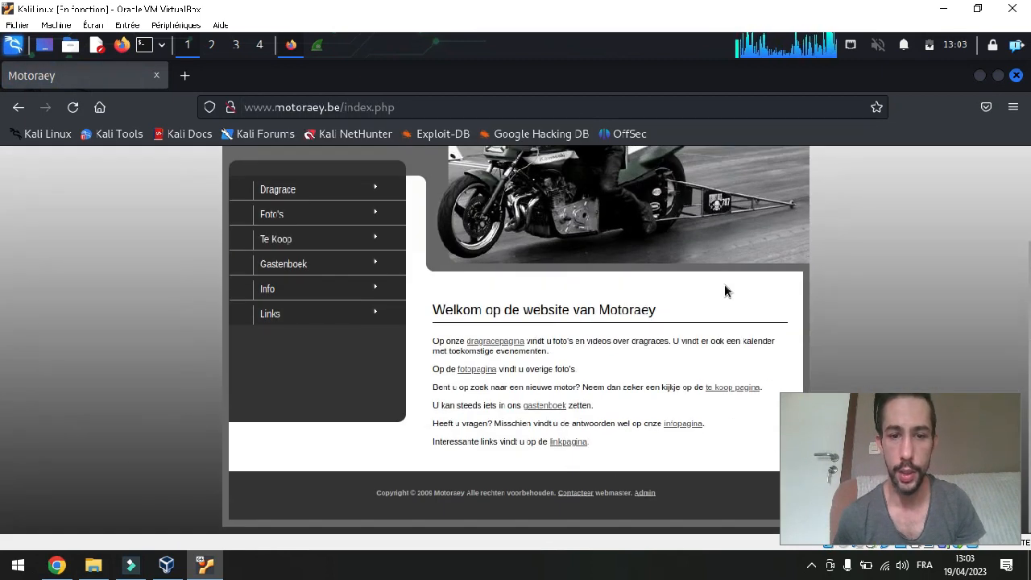
Switch to Wireshark and inspect the HTML Form URL Encoded data of the POST packet for /actions/logincontroleren.php
left_click(978, 76)
left_click(315, 48)
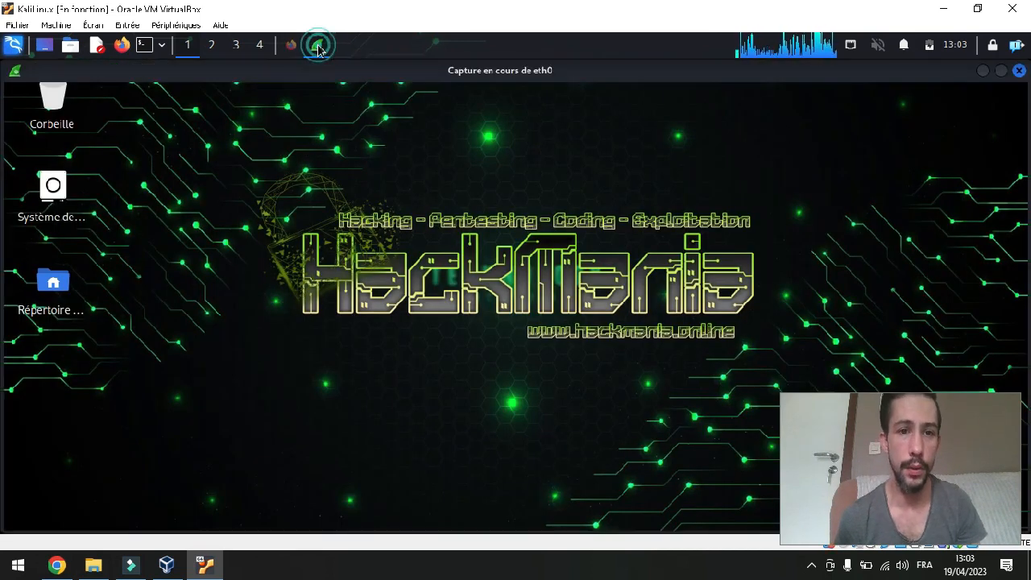
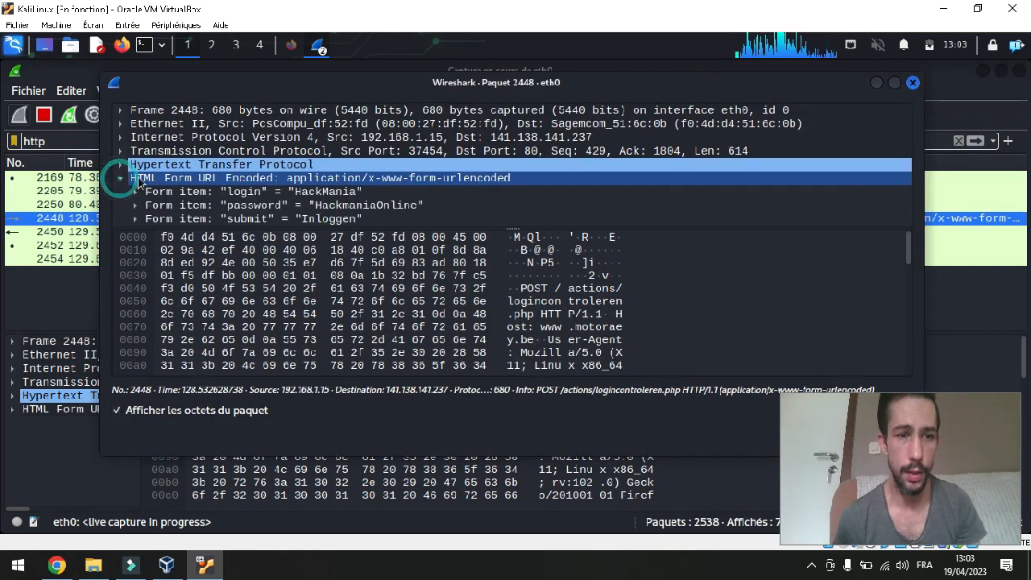
left_click(260, 179)
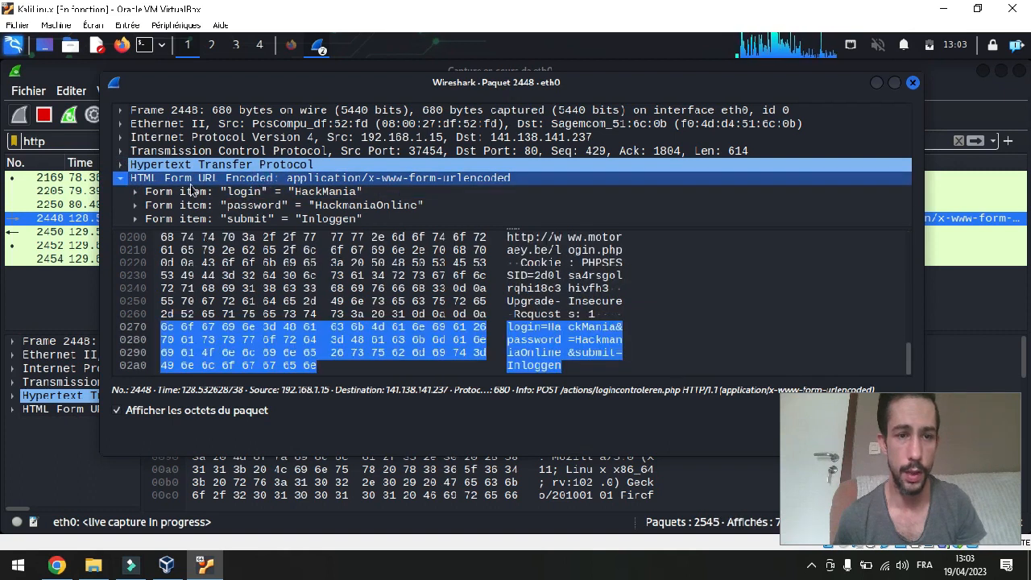
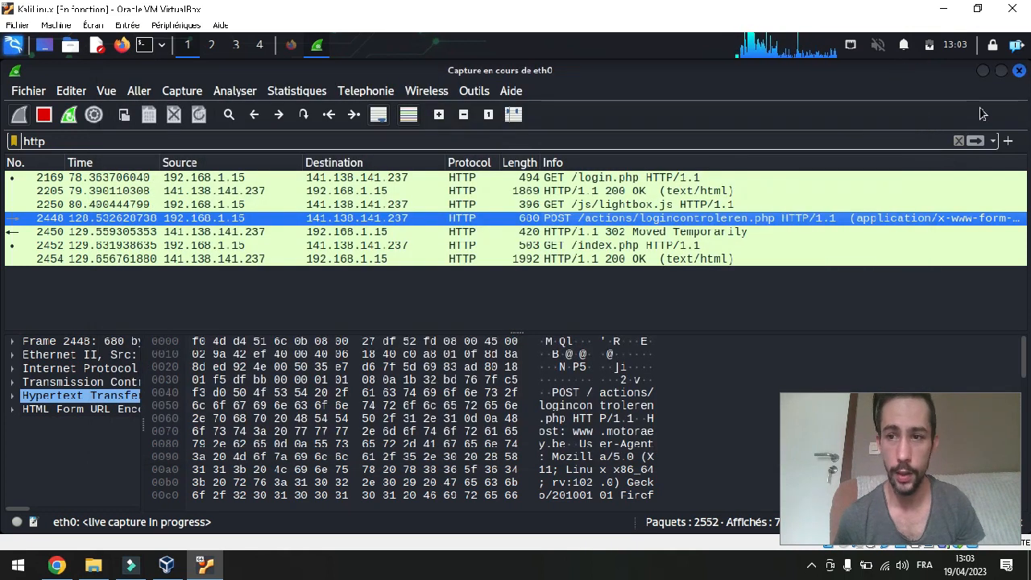
left_click(58, 142)
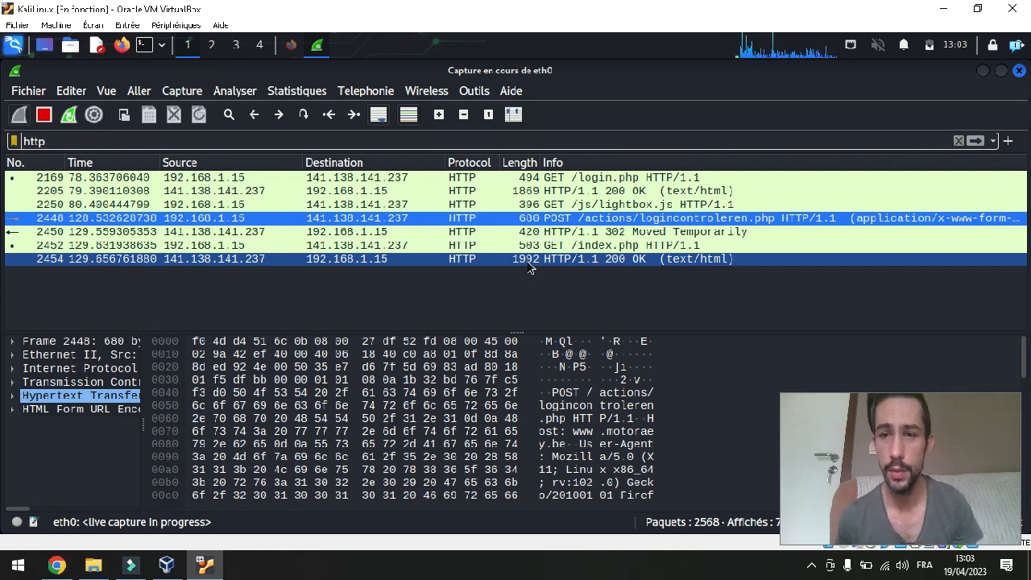
Return to Firefox and highlight the full address of the Motoraey index page
left_click(982, 70)
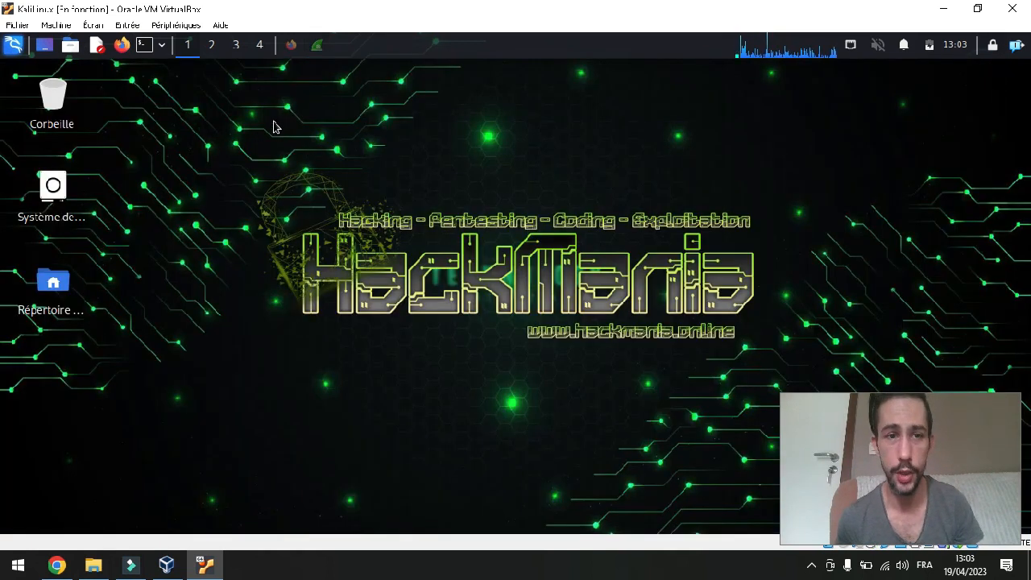
left_click(291, 46)
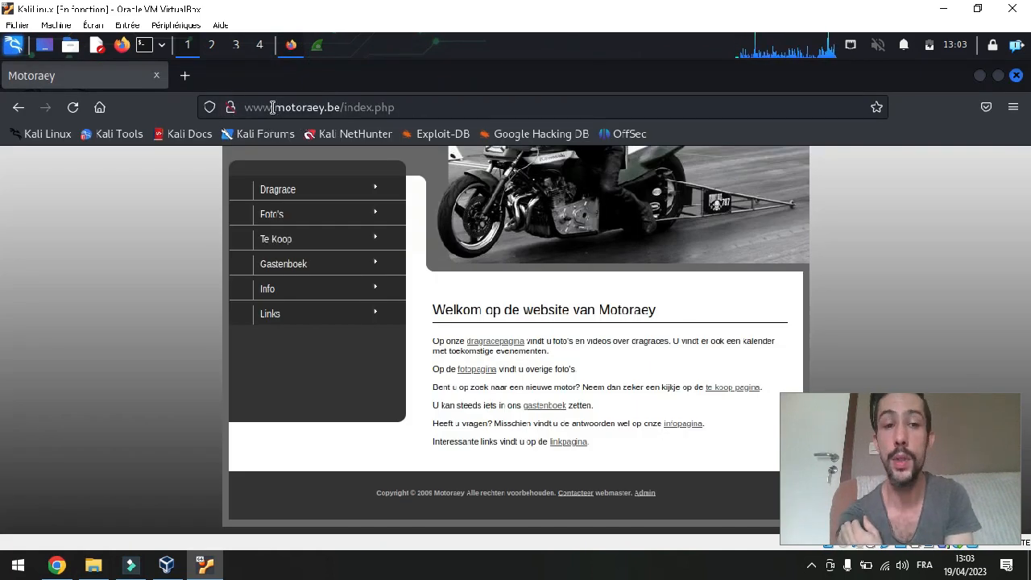
left_click(262, 107)
left_click(346, 108)
triple_click(439, 108)
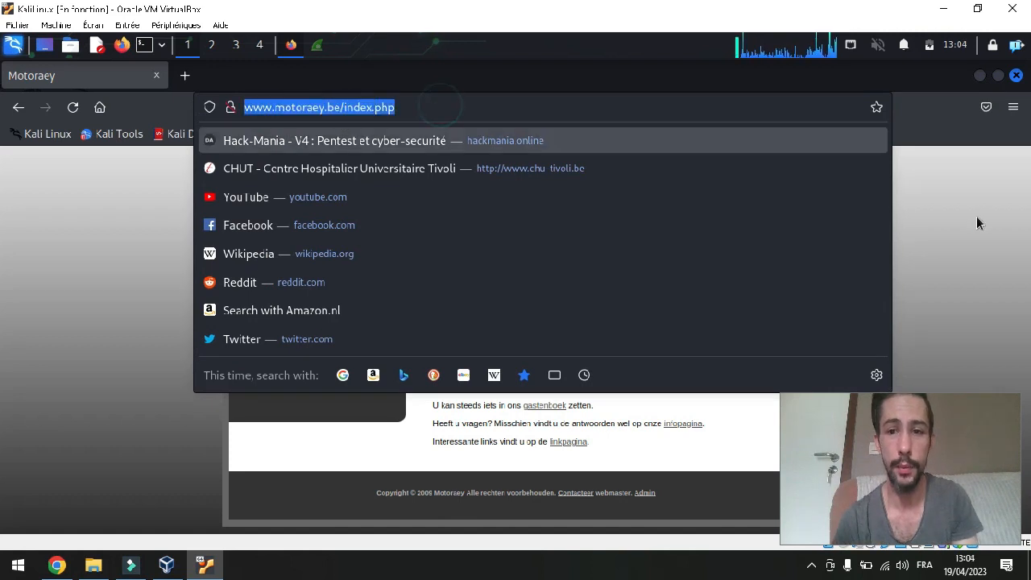
left_click(971, 219)
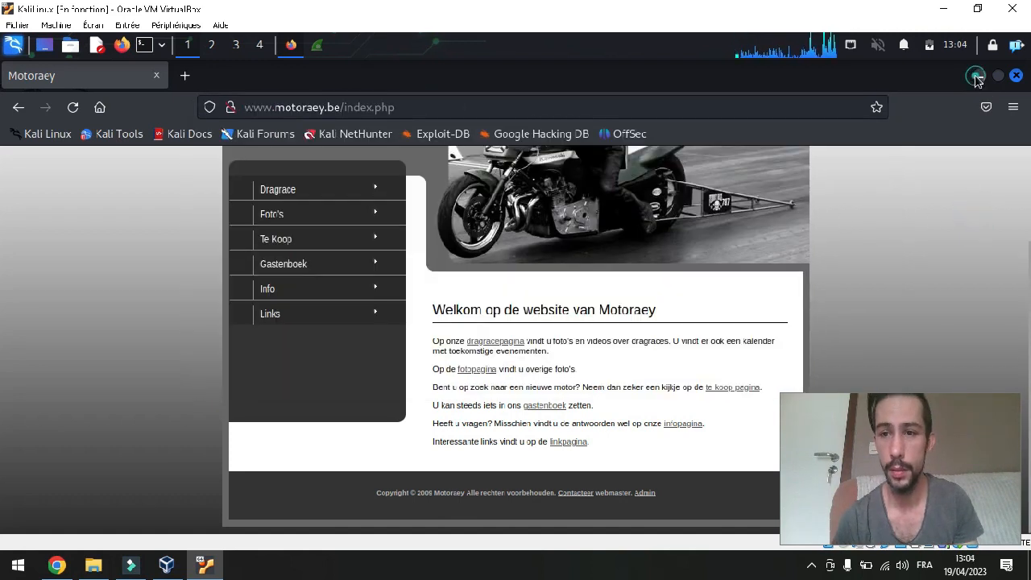
Minimize Firefox and the Kali Linux virtual machine window to show the host desktop
left_click(979, 75)
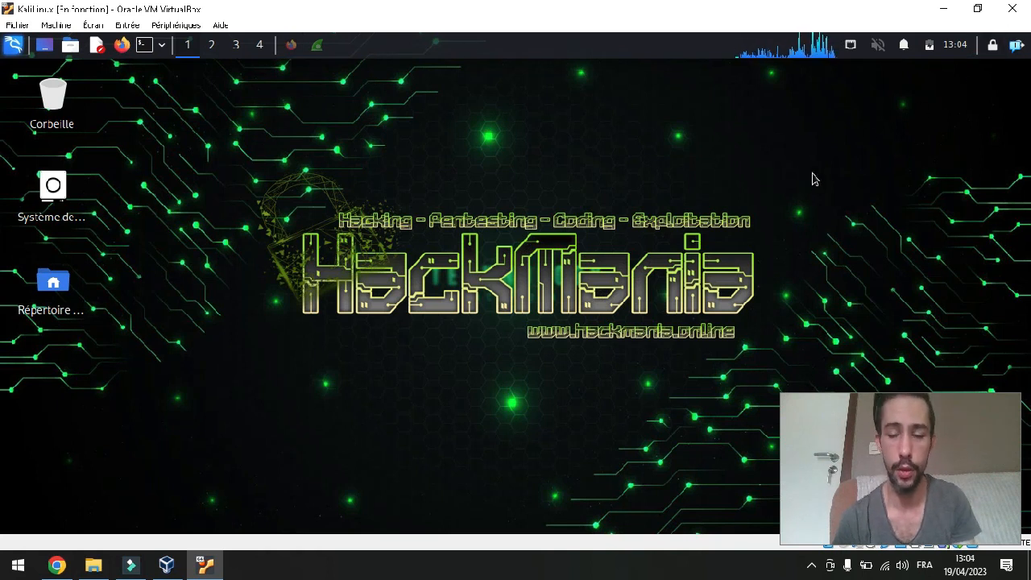
left_click(943, 9)
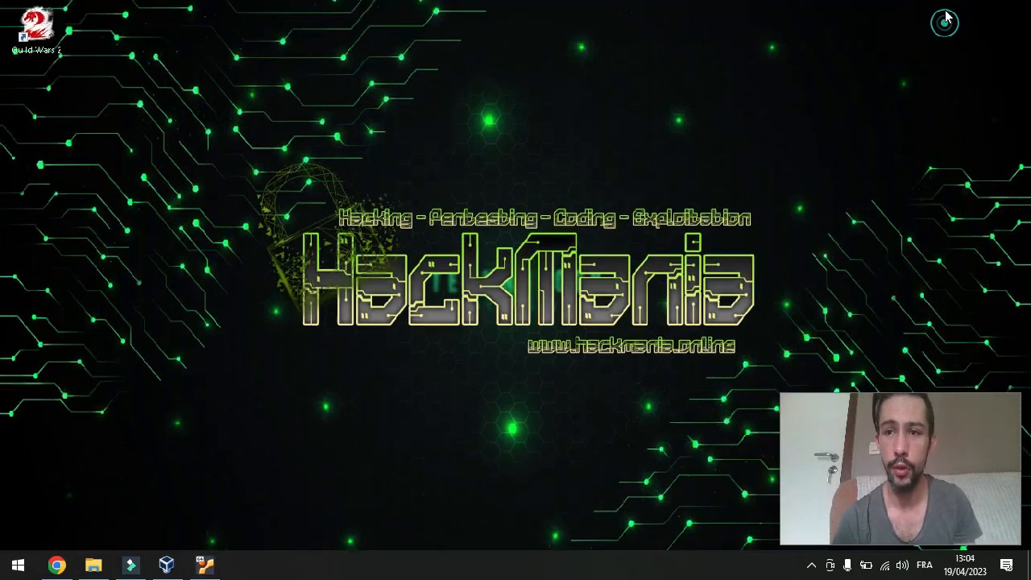